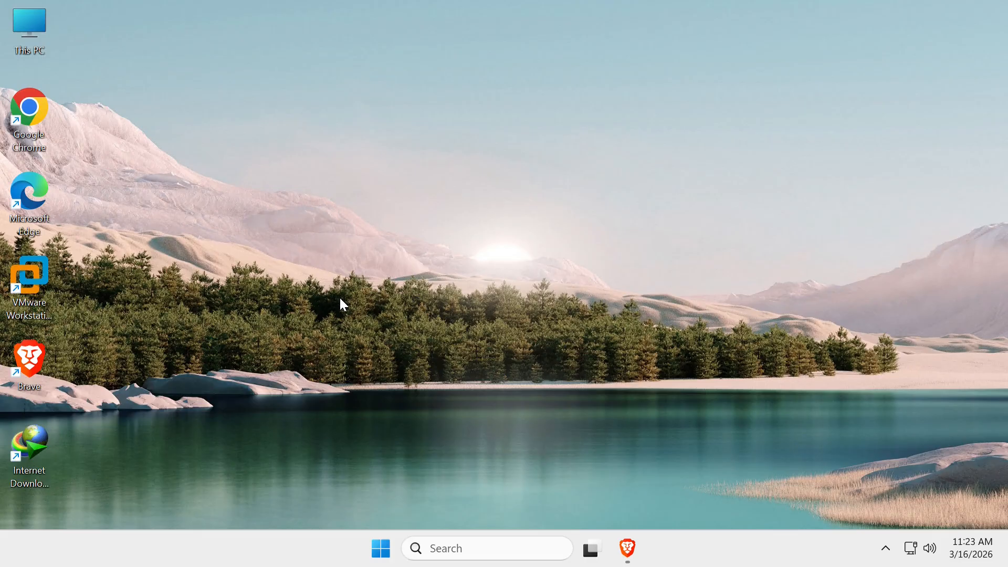
Open Brave, search the web for "linux mint", and open the official Linux Mint website
{"action": "left_click", "coordinate": [628, 556]}
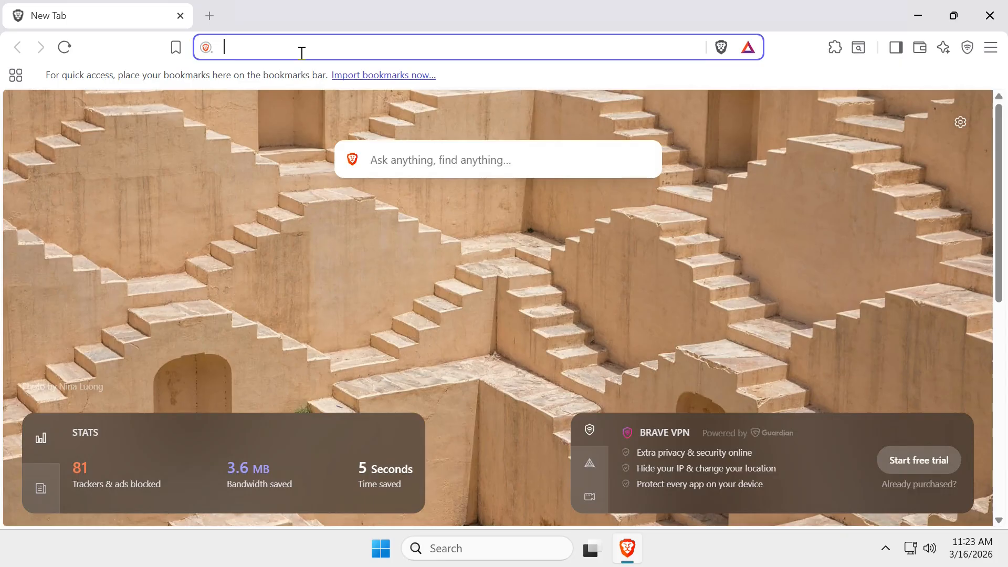
{"action": "type", "text": "linu"}
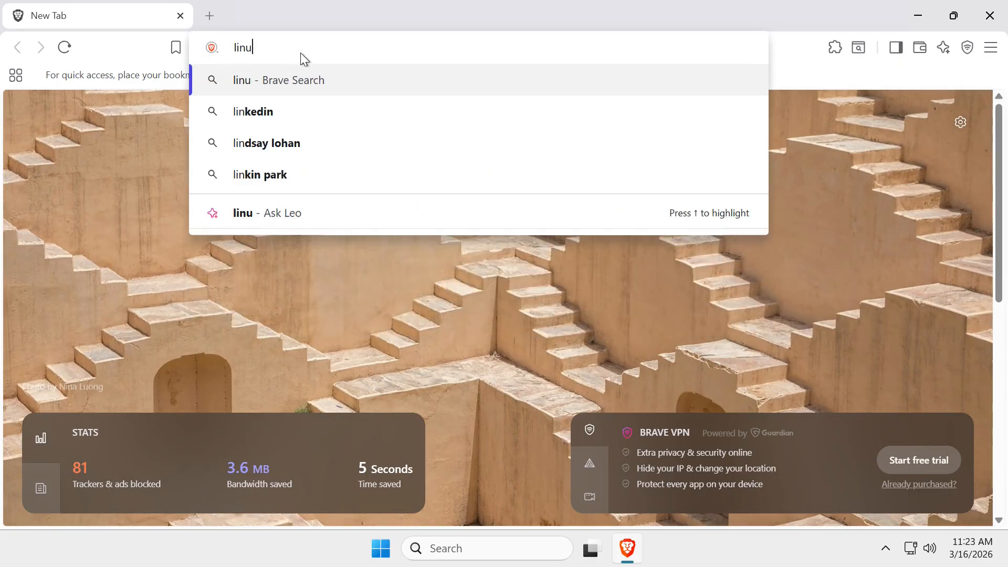
{"action": "type", "text": "x mint"}
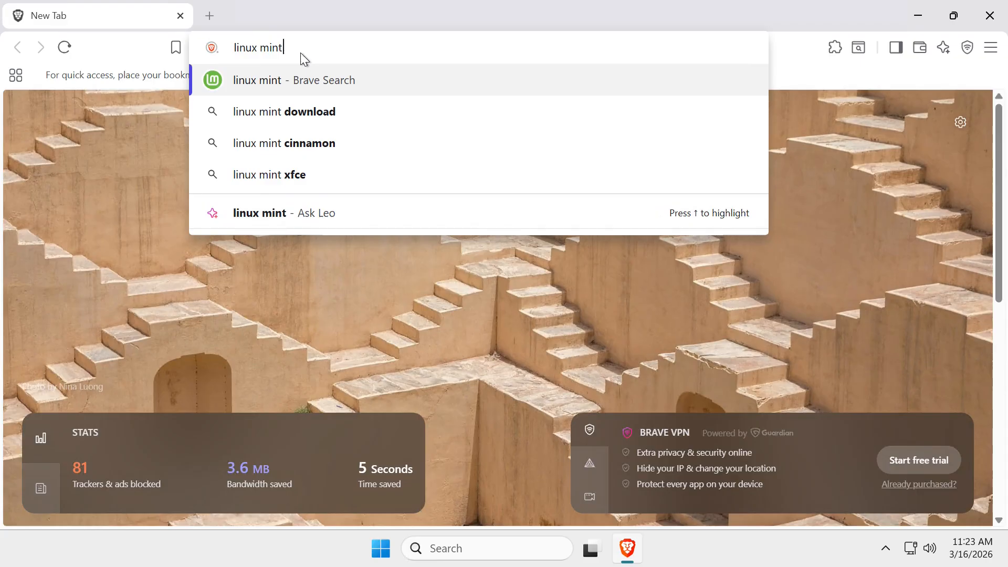
{"action": "key", "text": "Return"}
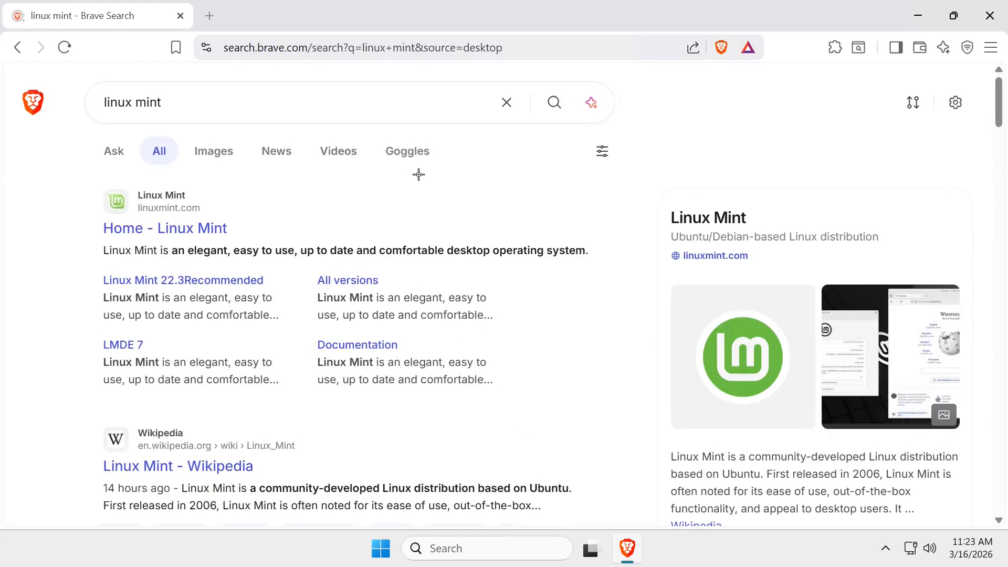
{"action": "left_click_drag", "start_coordinate": [419, 173], "coordinate": [231, 219]}
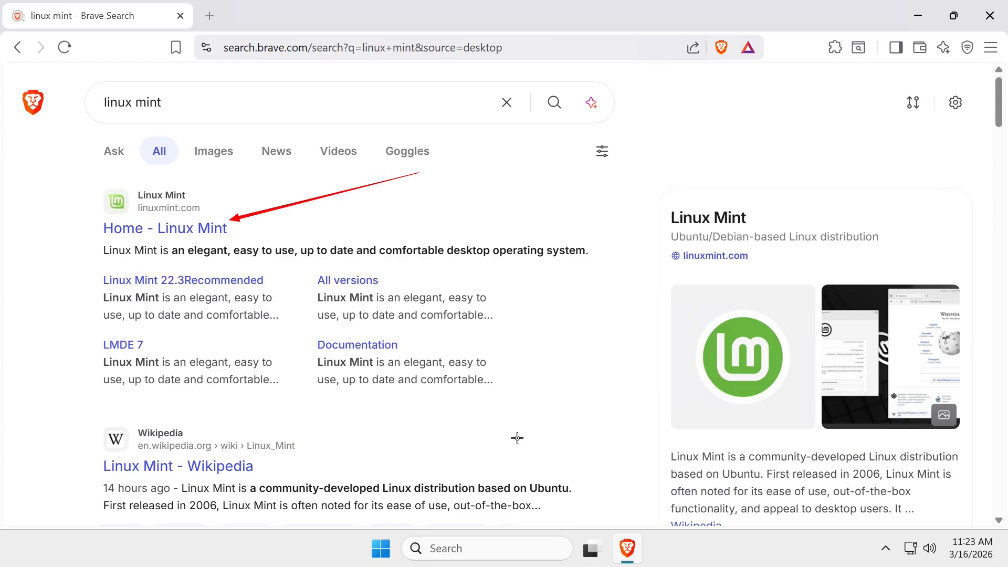
{"action": "key", "text": "Escape"}
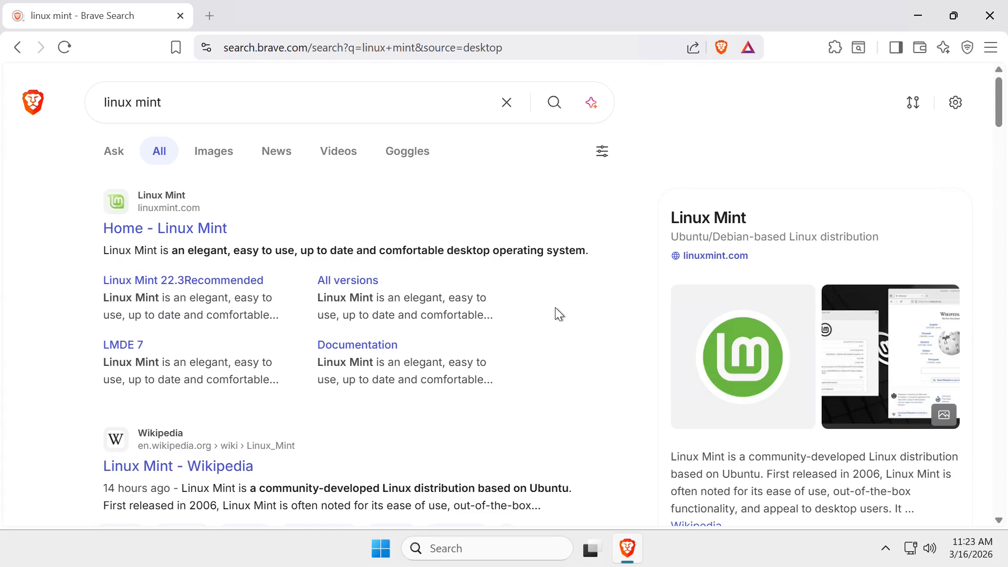
{"action": "left_click", "coordinate": [212, 229]}
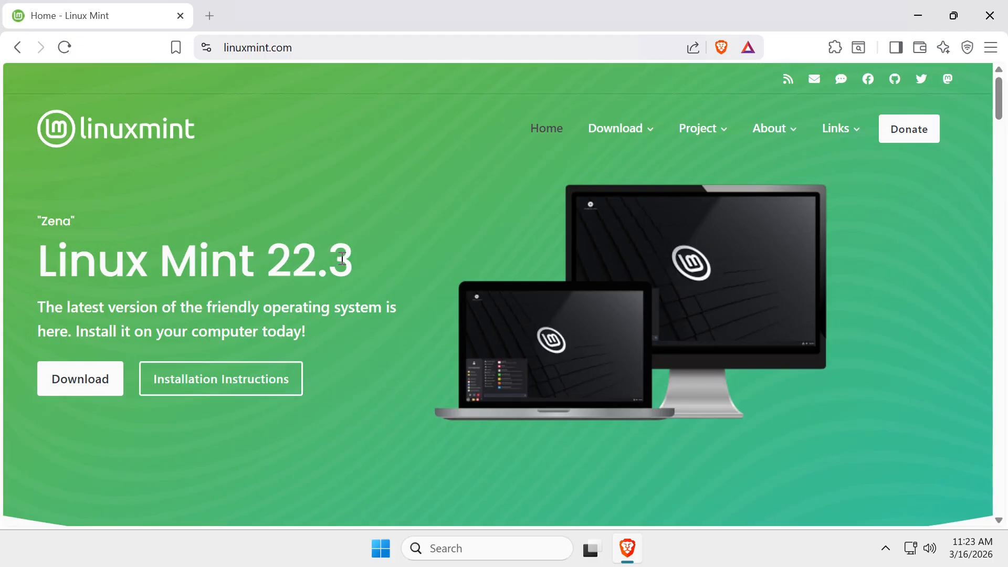
Go to the Linux Mint 22.3 downloads and open the download page of the Cinnamon Edition
{"action": "left_click", "coordinate": [88, 386]}
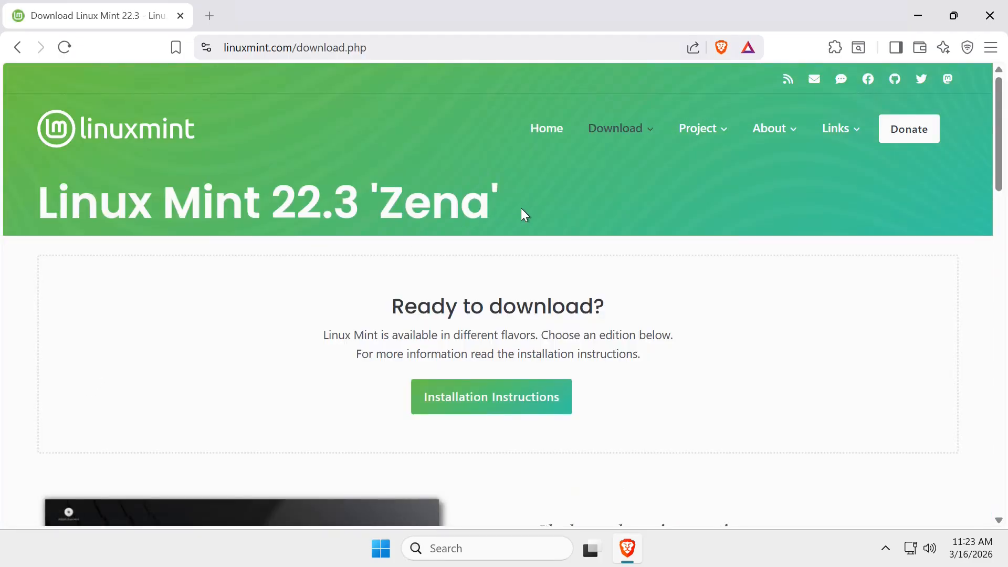
{"action": "scroll", "coordinate": [521, 210], "scroll_direction": "down", "scroll_amount": 1}
{"action": "scroll", "coordinate": [520, 208], "scroll_direction": "down", "scroll_amount": 1}
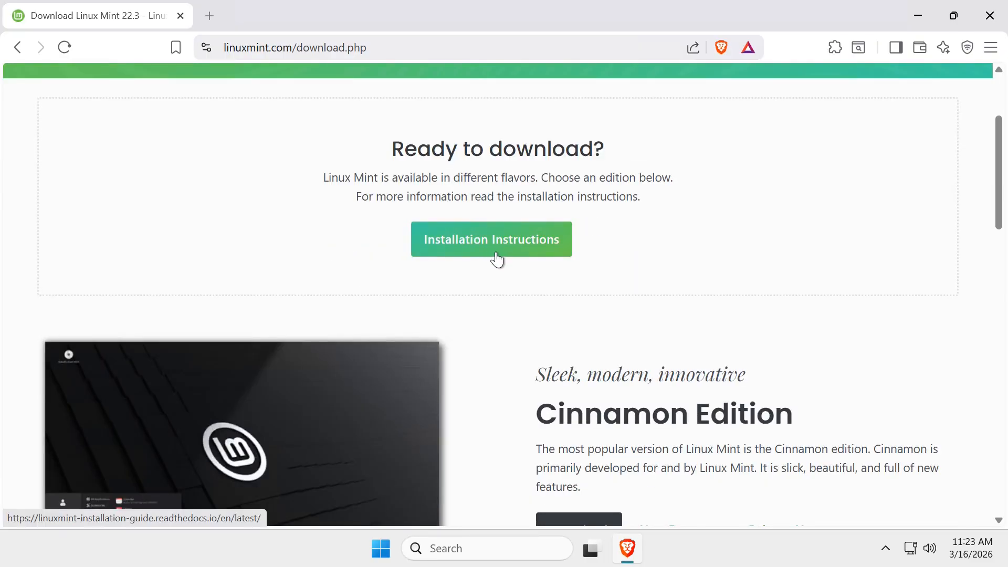
{"action": "scroll", "coordinate": [590, 266], "scroll_direction": "down", "scroll_amount": 2}
{"action": "scroll", "coordinate": [591, 266], "scroll_direction": "down", "scroll_amount": 1}
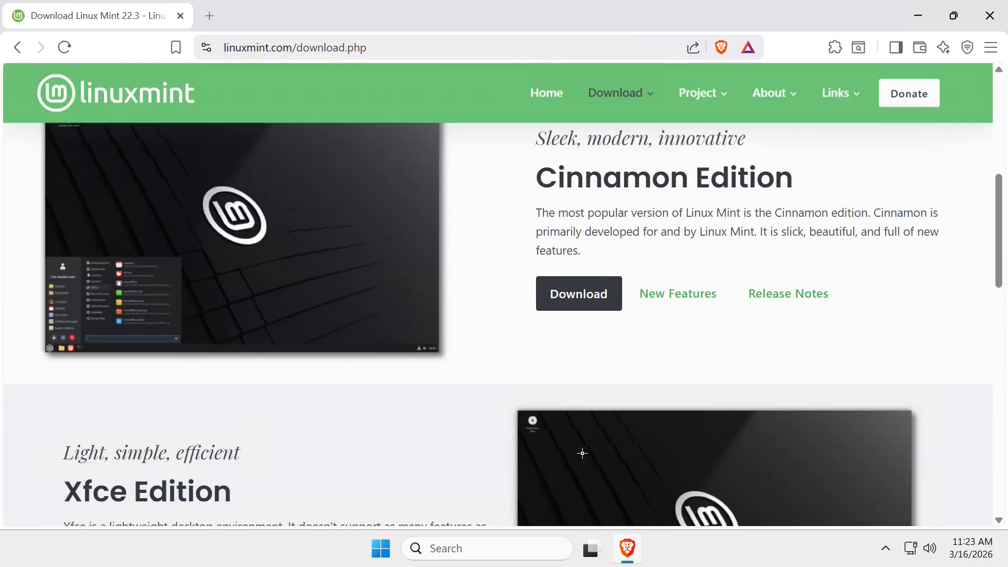
{"action": "left_click_drag", "start_coordinate": [709, 204], "coordinate": [582, 281]}
{"action": "key", "text": "Escape"}
{"action": "left_click", "coordinate": [588, 295]}
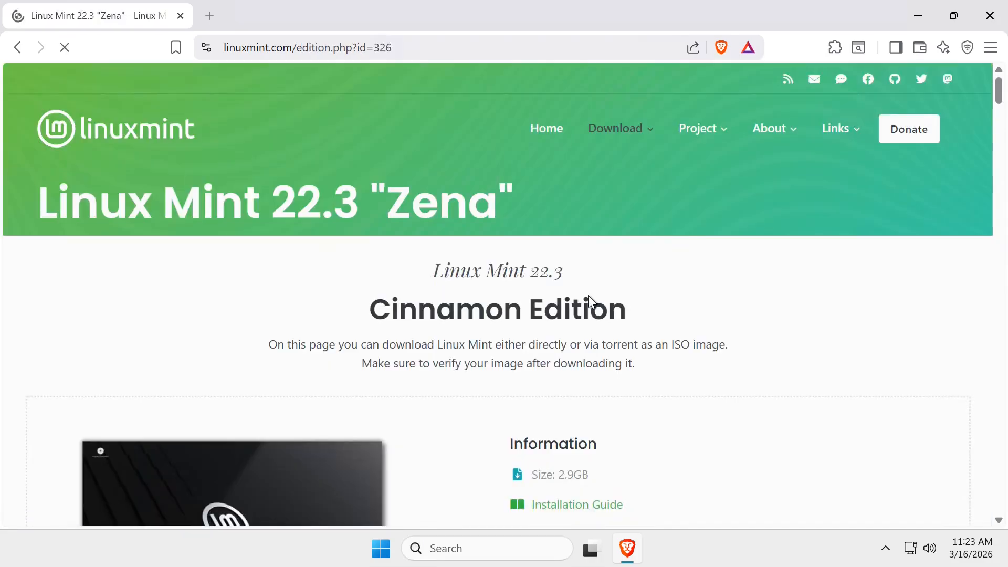
Download the 64-bit Cinnamon ISO from the World "Linux Mint" mirror and dismiss the completed-download dialog
{"action": "scroll", "coordinate": [595, 284], "scroll_direction": "down", "scroll_amount": 3}
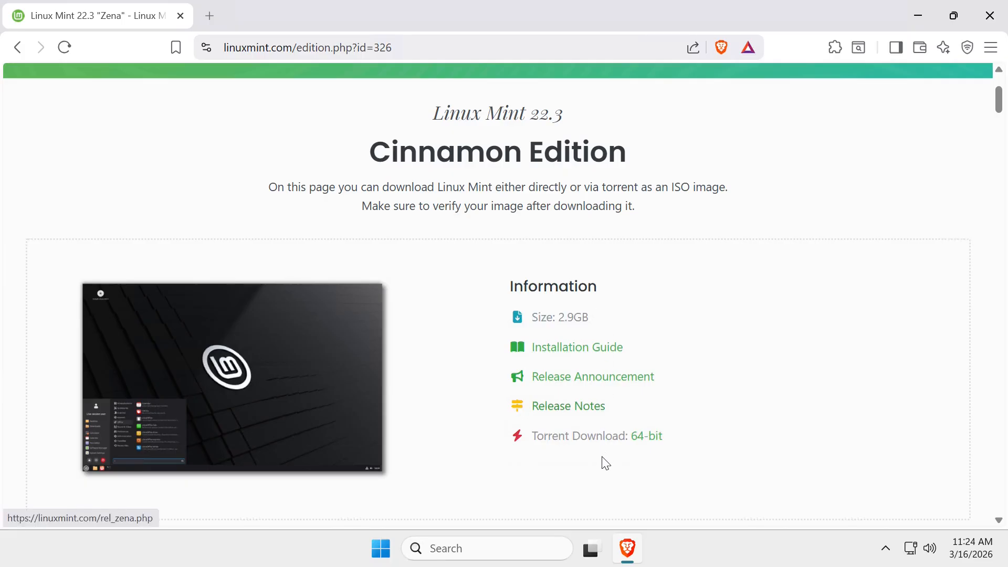
{"action": "left_click_drag", "start_coordinate": [499, 325], "coordinate": [608, 326]}
{"action": "scroll", "coordinate": [778, 206], "scroll_direction": "down", "scroll_amount": 5}
{"action": "scroll", "coordinate": [778, 206], "scroll_direction": "down", "scroll_amount": 5}
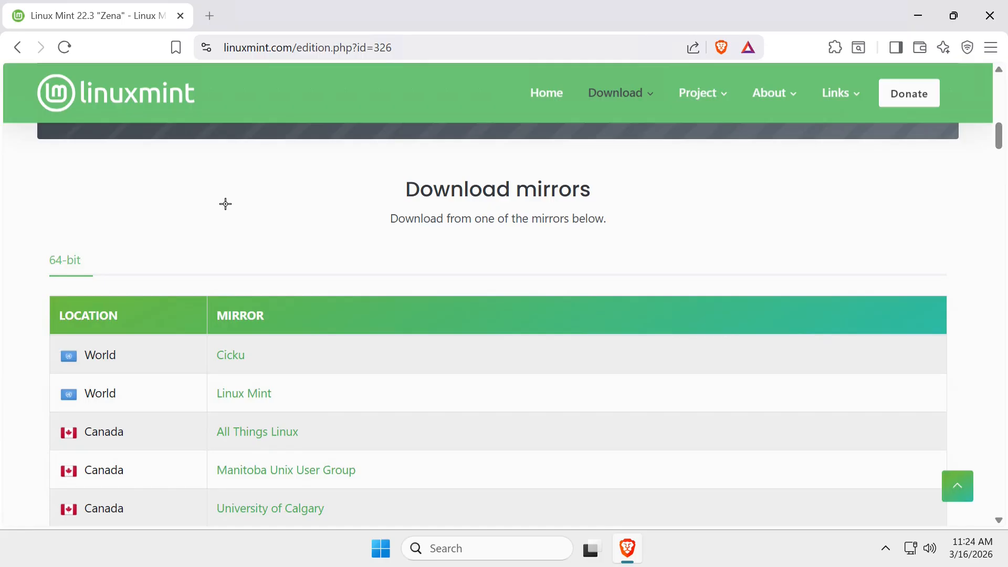
{"action": "left_click_drag", "start_coordinate": [225, 203], "coordinate": [88, 251]}
{"action": "left_click_drag", "start_coordinate": [2, 354], "coordinate": [65, 392]}
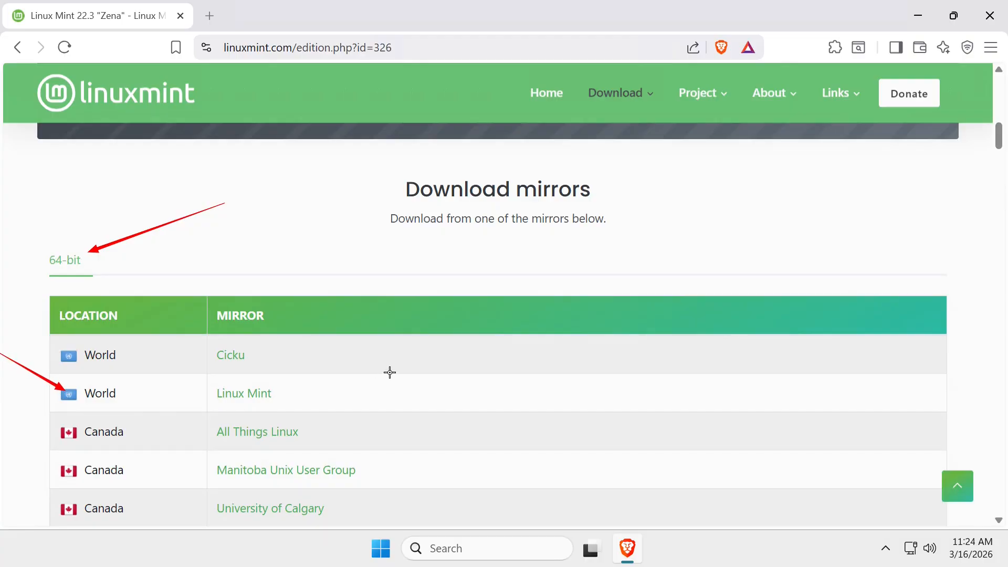
{"action": "left_click_drag", "start_coordinate": [392, 362], "coordinate": [280, 392]}
{"action": "key", "text": "Escape"}
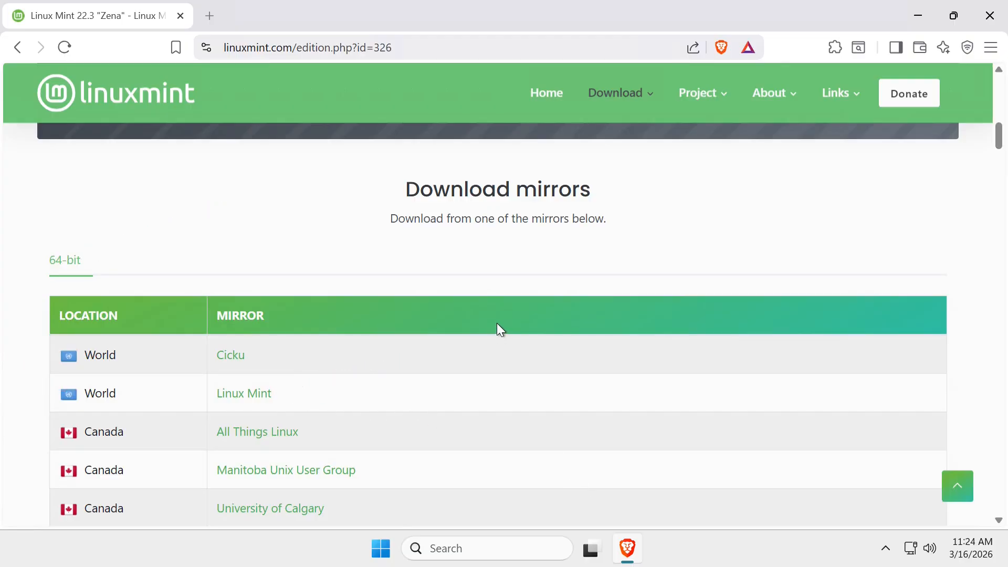
{"action": "left_click", "coordinate": [245, 394]}
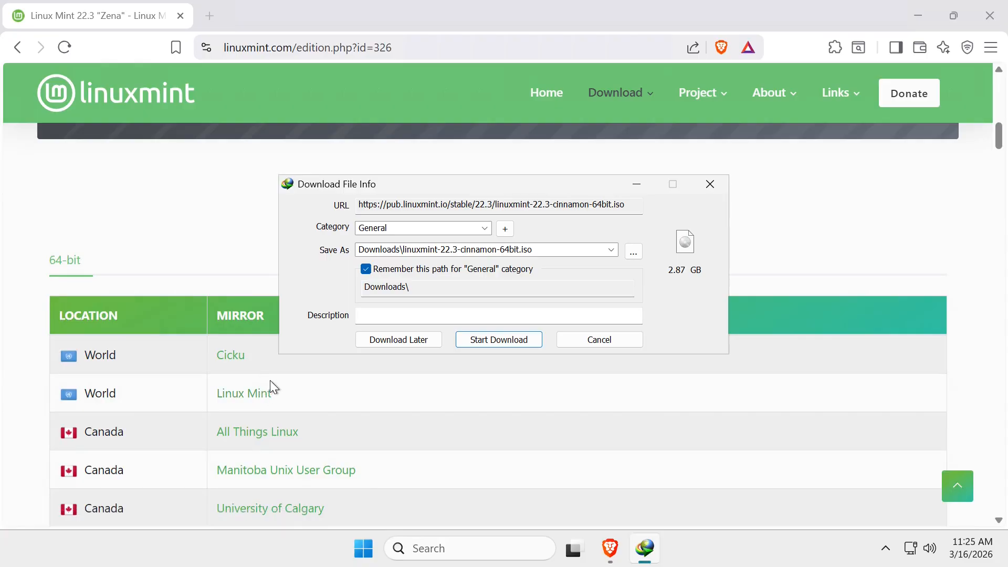
{"action": "left_click", "coordinate": [508, 344]}
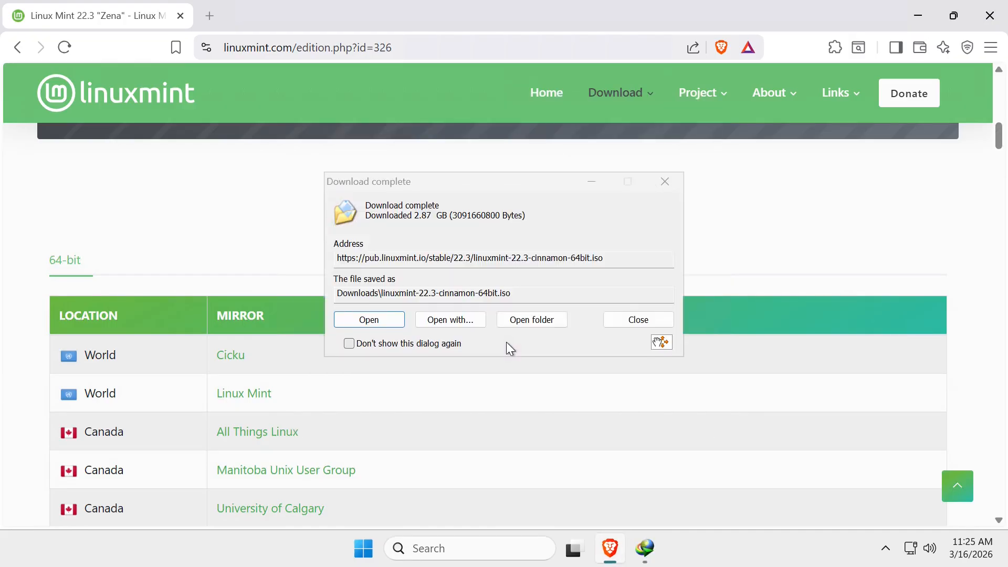
{"action": "left_click", "coordinate": [619, 317]}
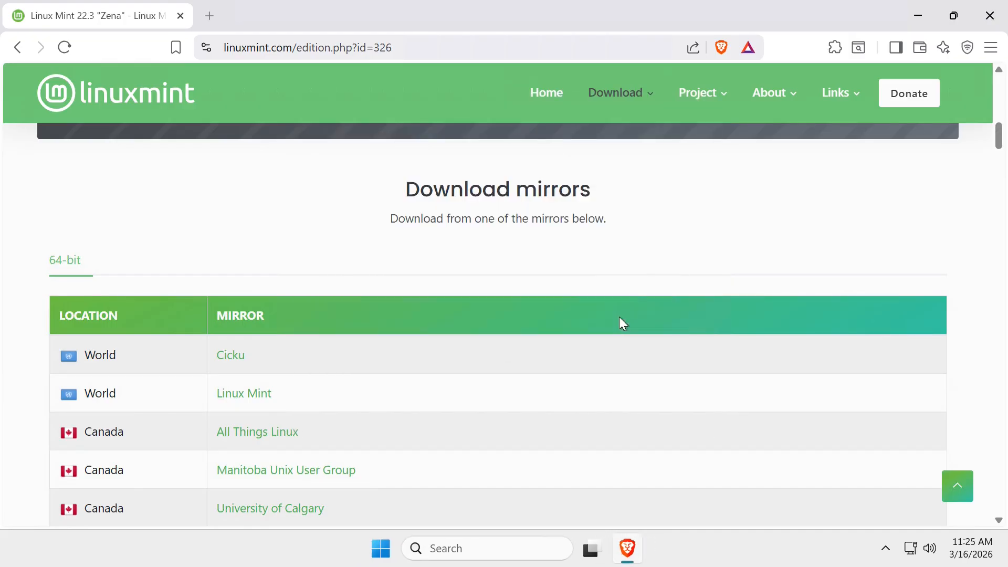
Minimize the browser, launch VMware Workstation from the desktop, and start creating a new virtual machine
{"action": "left_click", "coordinate": [912, 7]}
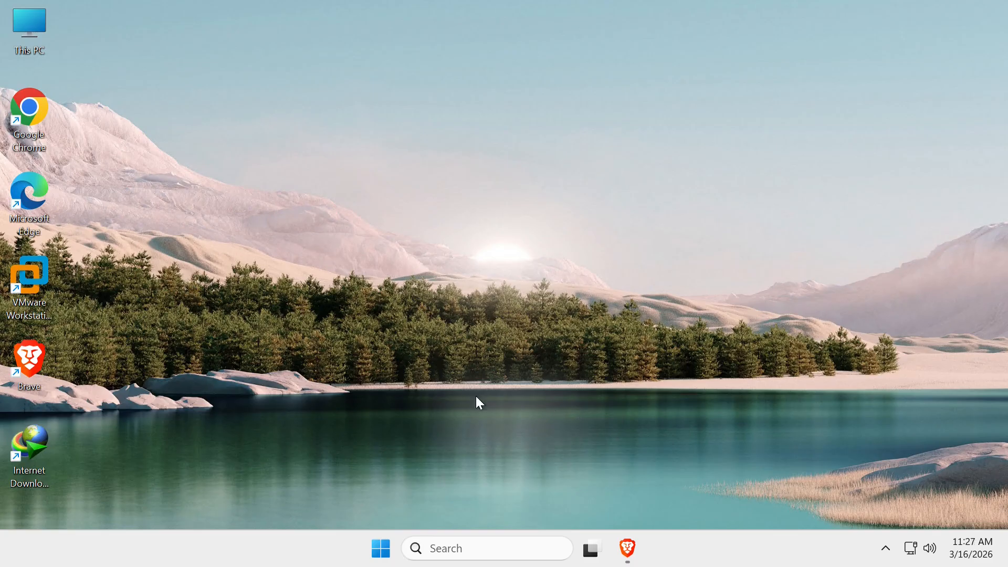
{"action": "double_click", "coordinate": [41, 271]}
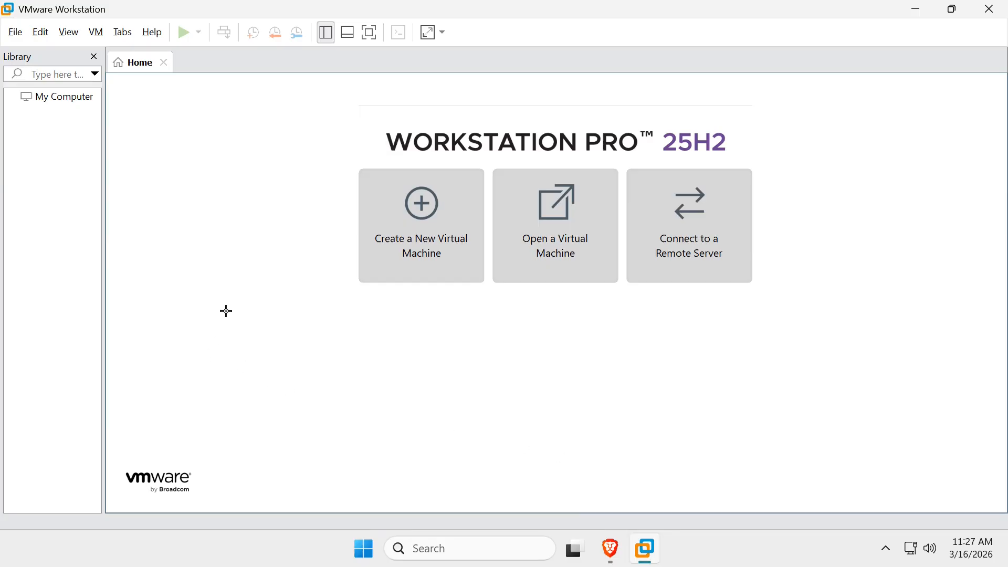
{"action": "mouse_move", "coordinate": [226, 312]}
{"action": "left_mouse_down"}
{"action": "mouse_move", "coordinate": [330, 286]}
{"action": "mouse_move", "coordinate": [352, 250]}
{"action": "left_mouse_up"}
{"action": "left_click_drag", "start_coordinate": [452, 424], "coordinate": [515, 288]}
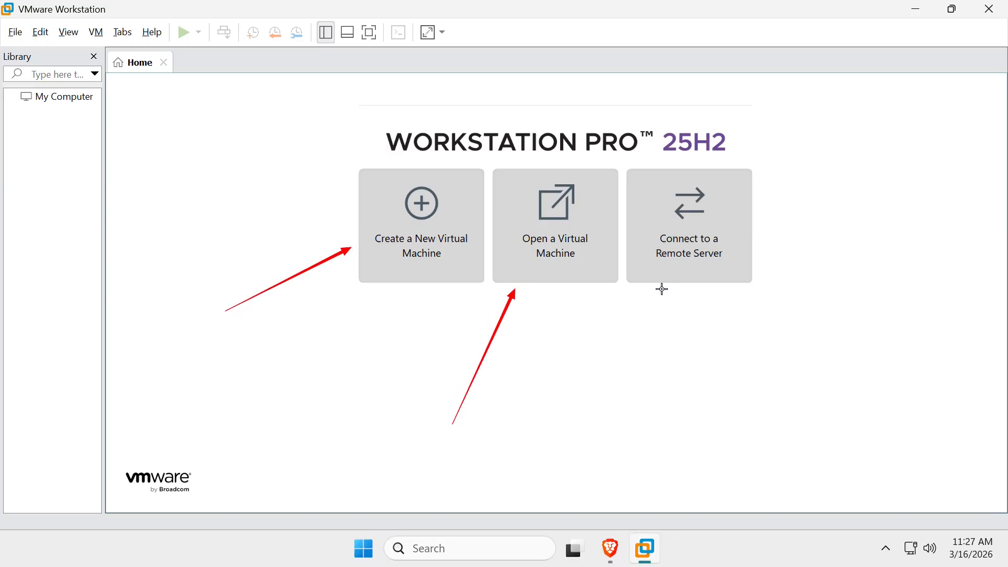
{"action": "left_click_drag", "start_coordinate": [928, 182], "coordinate": [738, 223]}
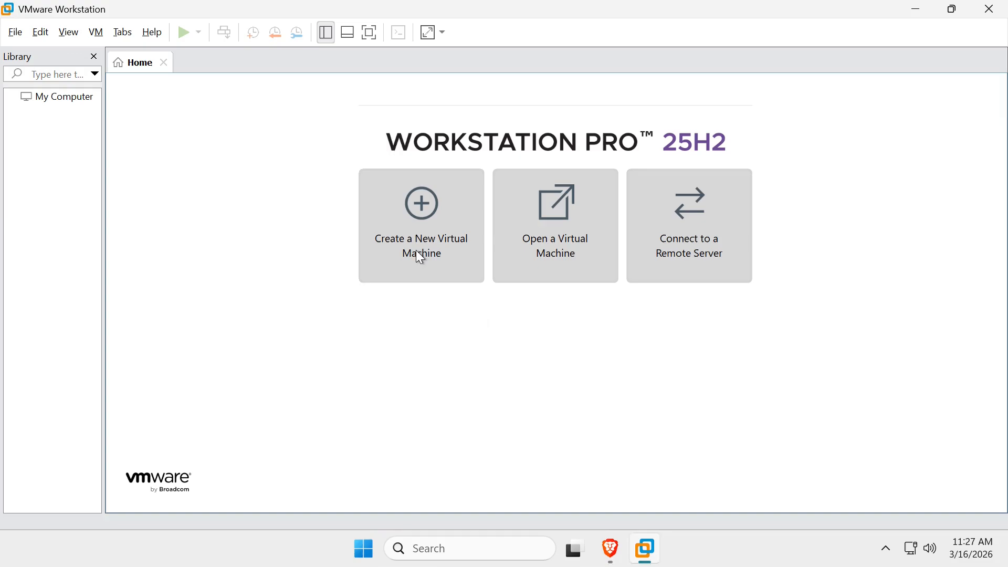
{"action": "left_click", "coordinate": [423, 209]}
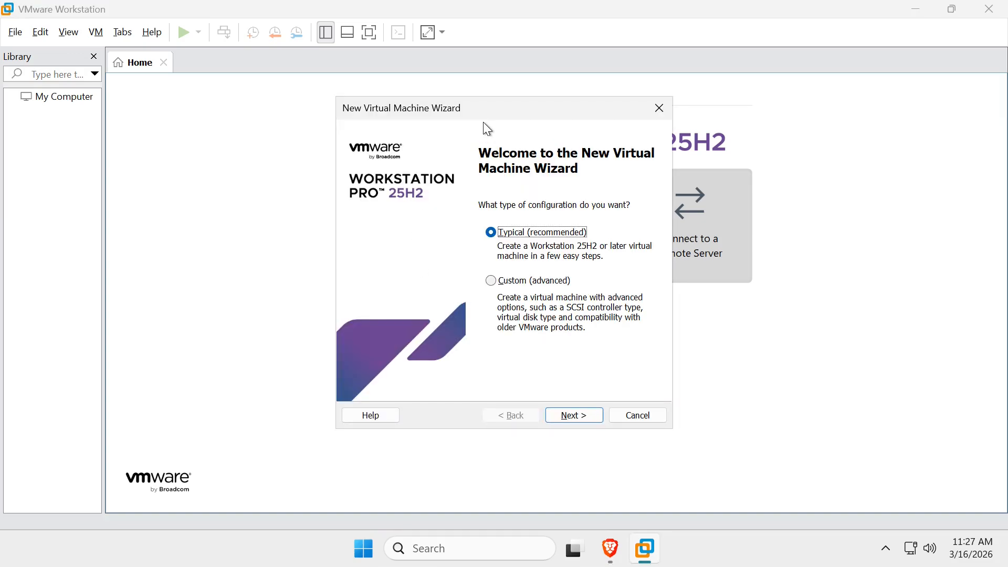
Use the Typical configuration for the virtual machine and choose to install the operating system later
{"action": "left_click_drag", "start_coordinate": [483, 114], "coordinate": [336, 108]}
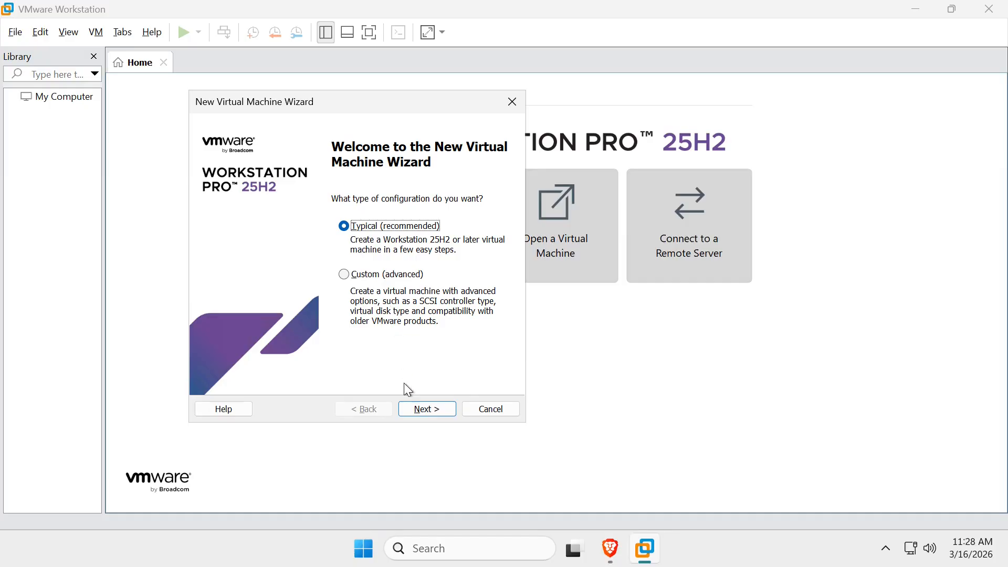
{"action": "left_click", "coordinate": [418, 408]}
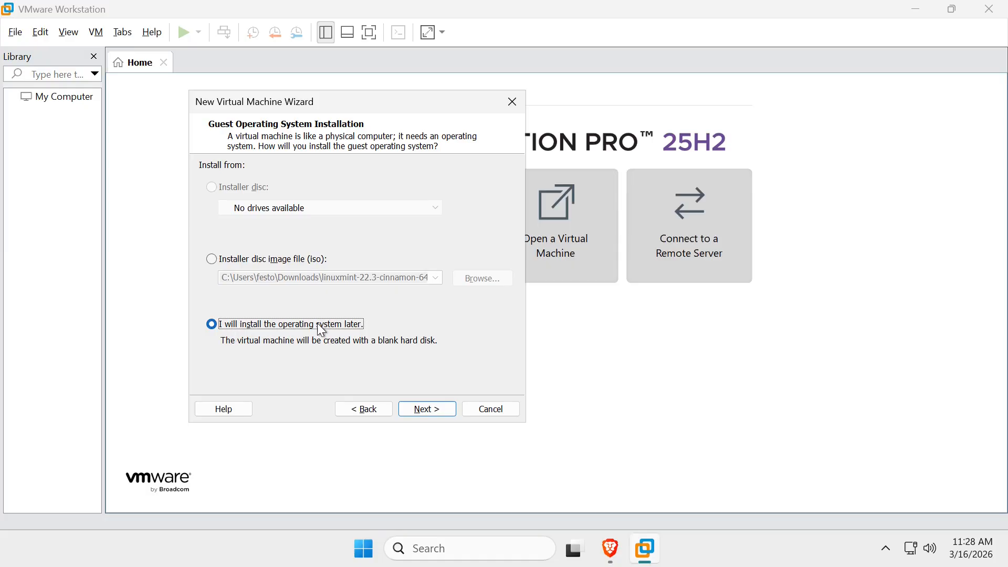
{"action": "left_click", "coordinate": [427, 408]}
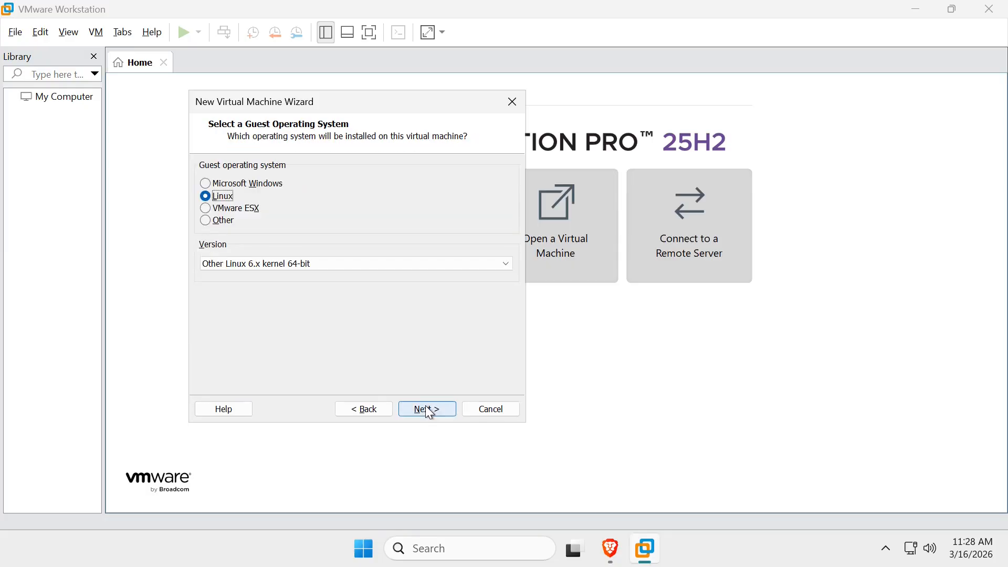
{"action": "left_click", "coordinate": [508, 263]}
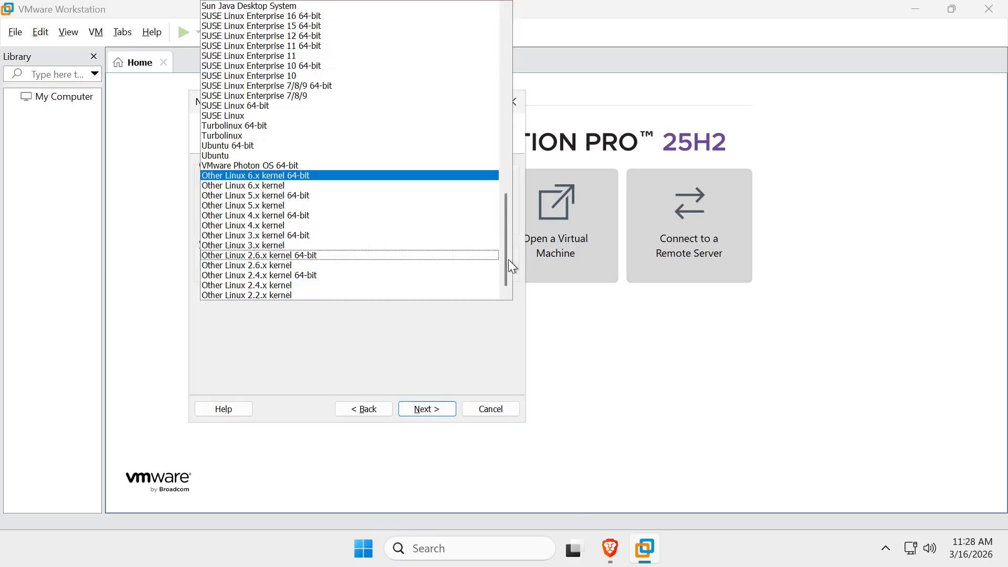
{"action": "left_click", "coordinate": [227, 156]}
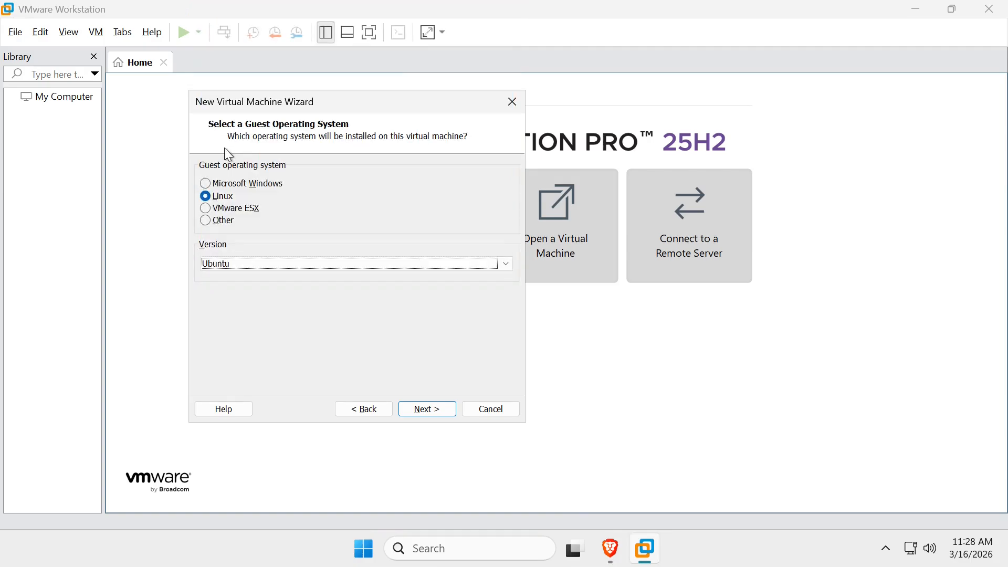
{"action": "left_click", "coordinate": [506, 264]}
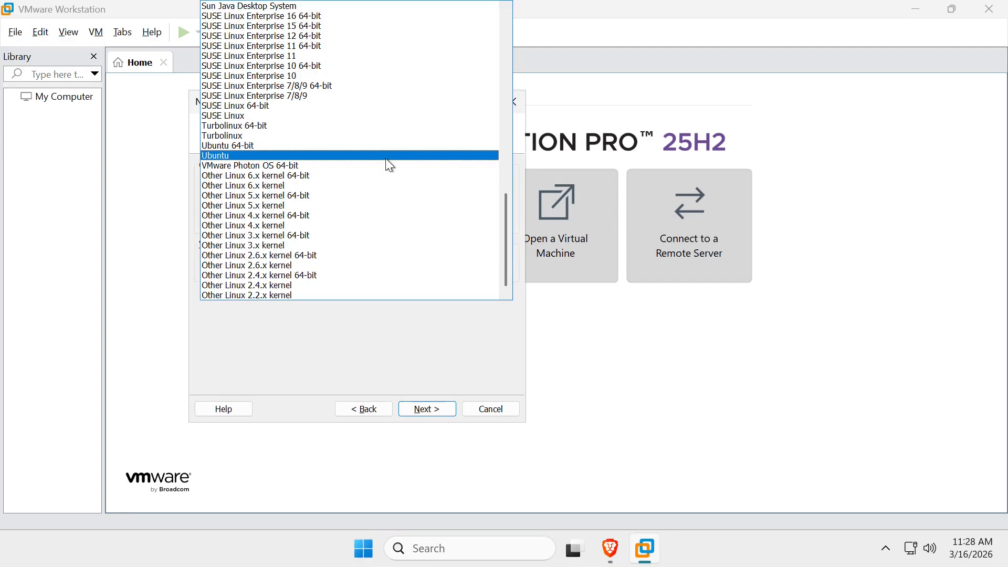
{"action": "left_click", "coordinate": [366, 177]}
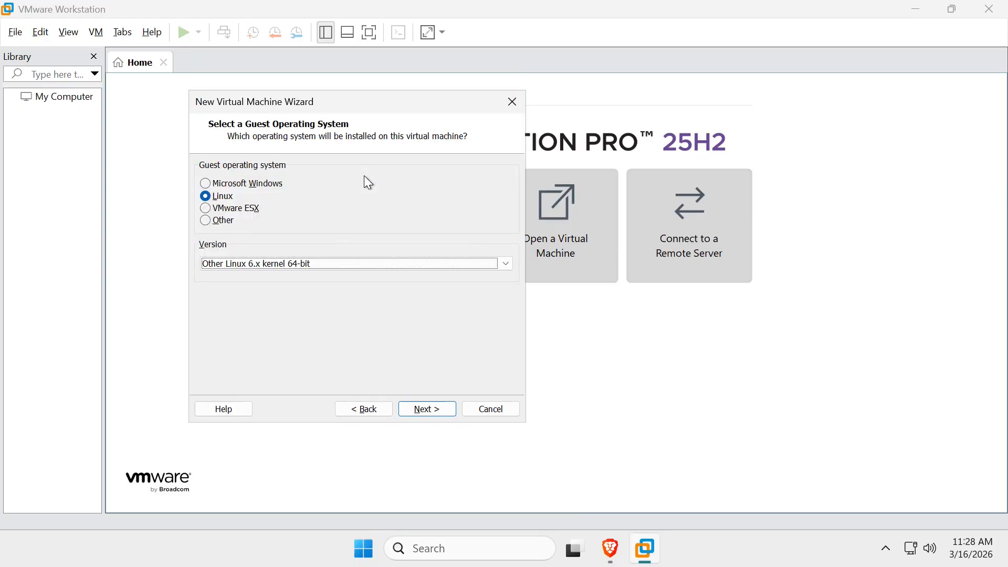
Accept Linux with Other Linux 6.x kernel 64-bit as the guest system and name the virtual machine WebServer
{"action": "left_click", "coordinate": [431, 409]}
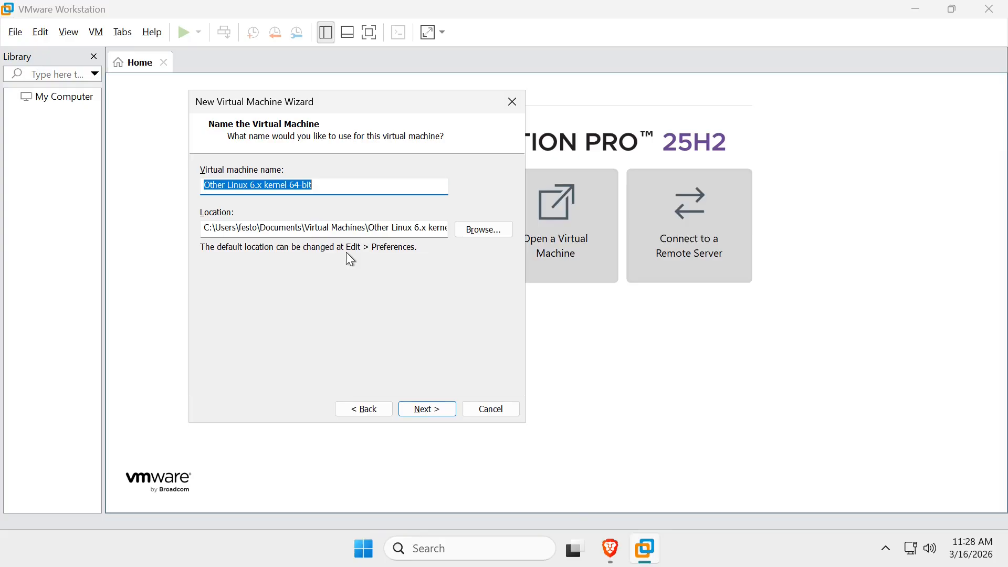
{"action": "type", "text": "W"}
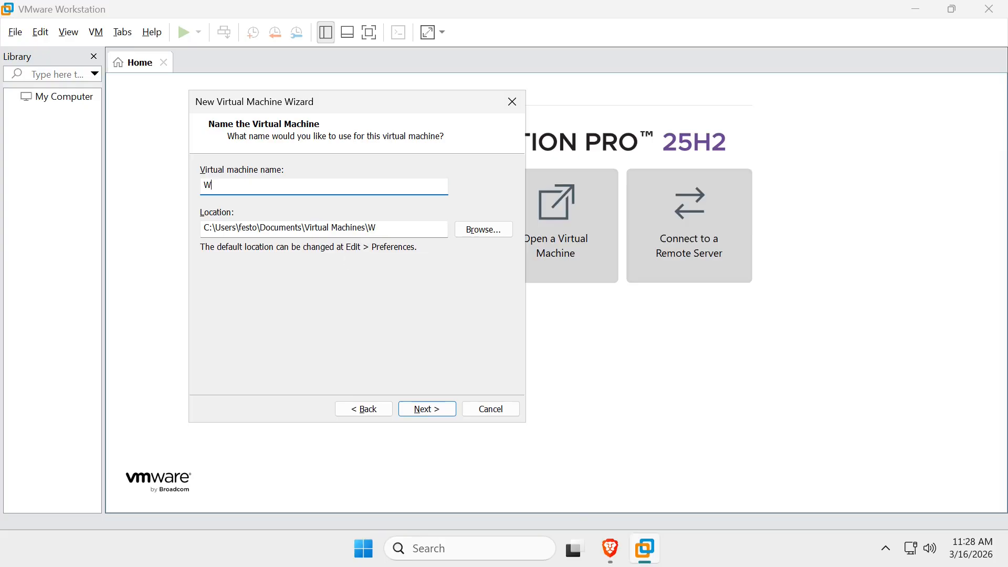
{"action": "type", "text": "ebServer"}
{"action": "left_click", "coordinate": [427, 411]}
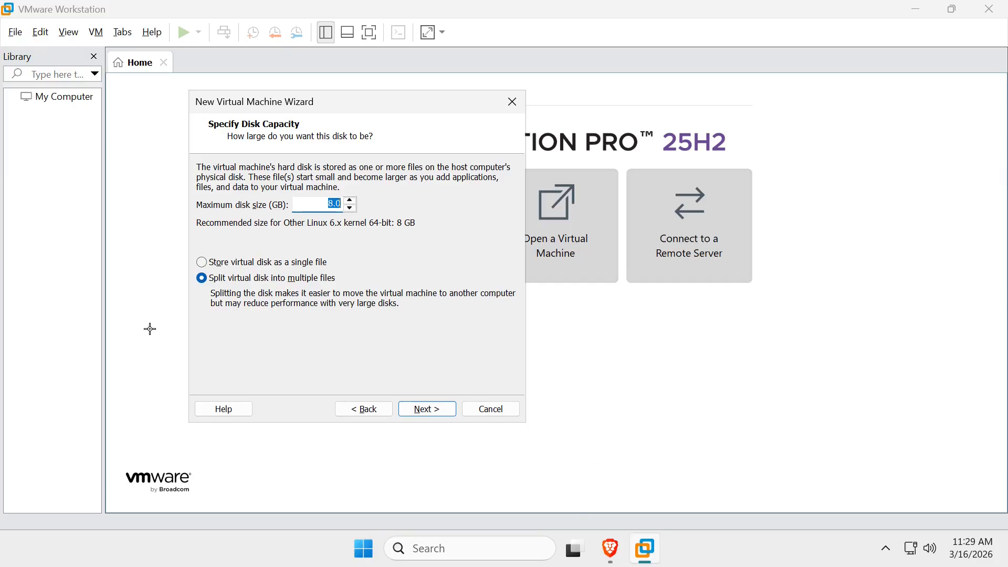
Store the virtual disk as a single file and set its maximum size to 20 GB
{"action": "left_click_drag", "start_coordinate": [204, 306], "coordinate": [408, 308]}
{"action": "left_click", "coordinate": [202, 263]}
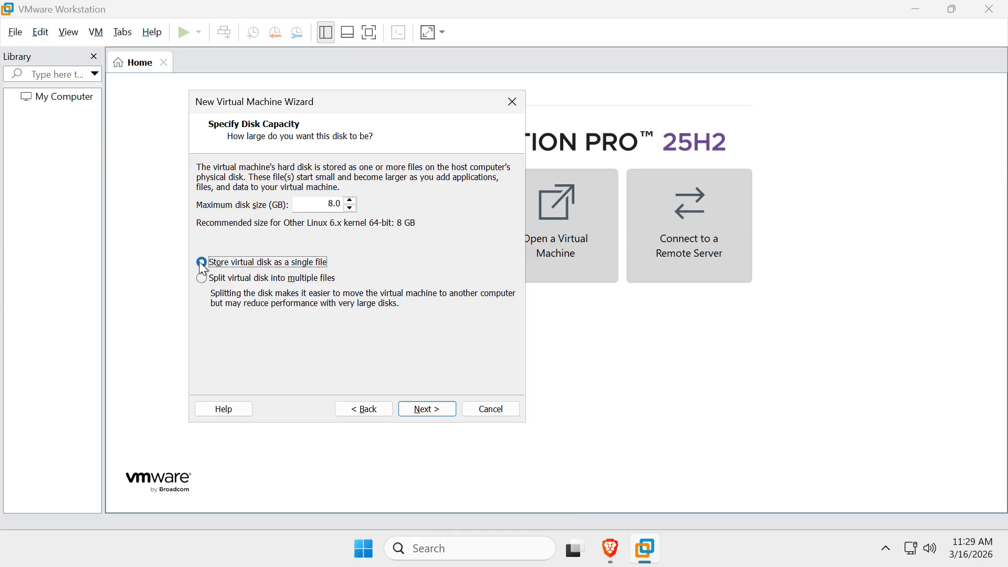
{"action": "left_click", "coordinate": [335, 203]}
{"action": "type", "text": "20"}
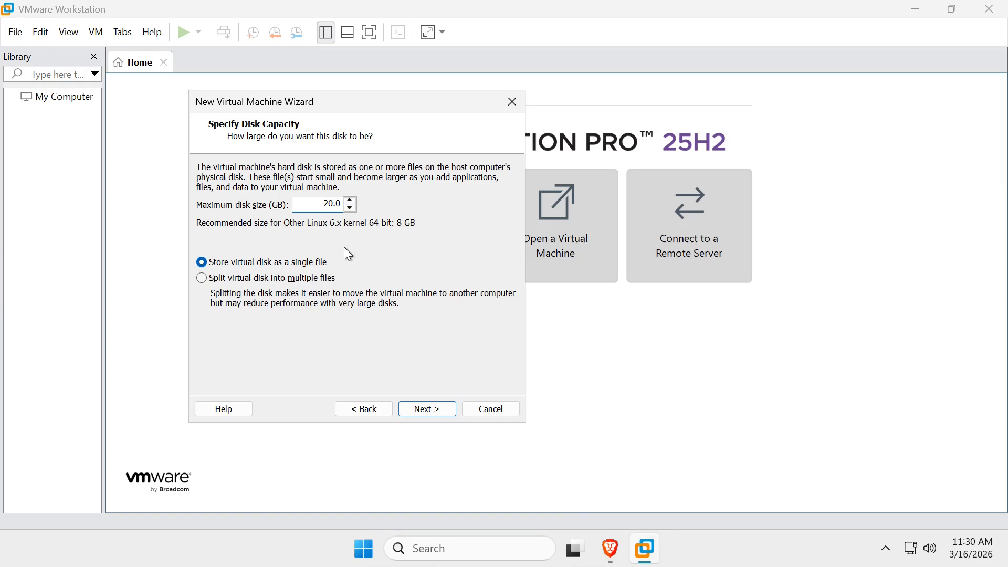
Accept the disk capacity, open the hardware customization, and set the virtual machine's memory to 4 GB
{"action": "left_click", "coordinate": [423, 407]}
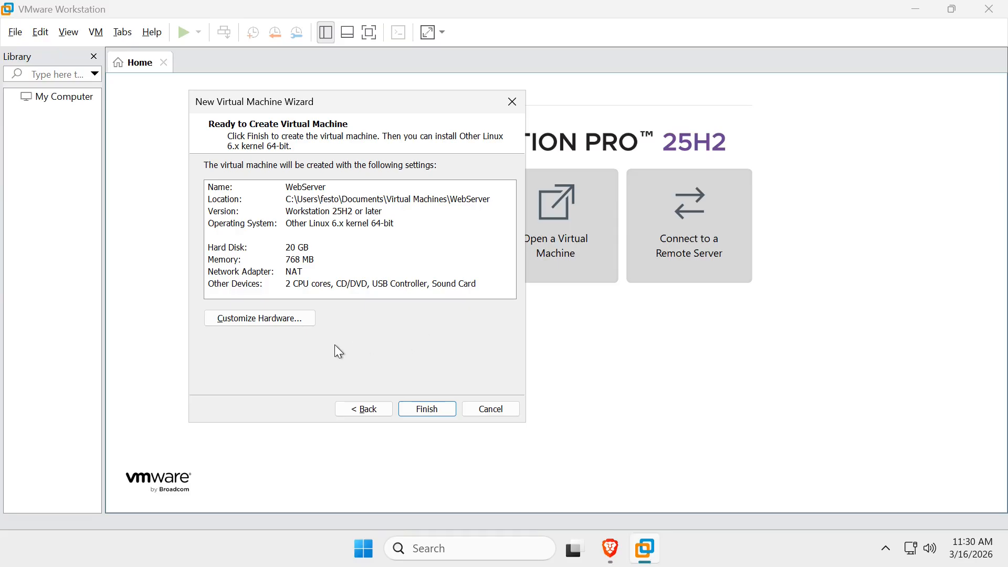
{"action": "left_click", "coordinate": [291, 320]}
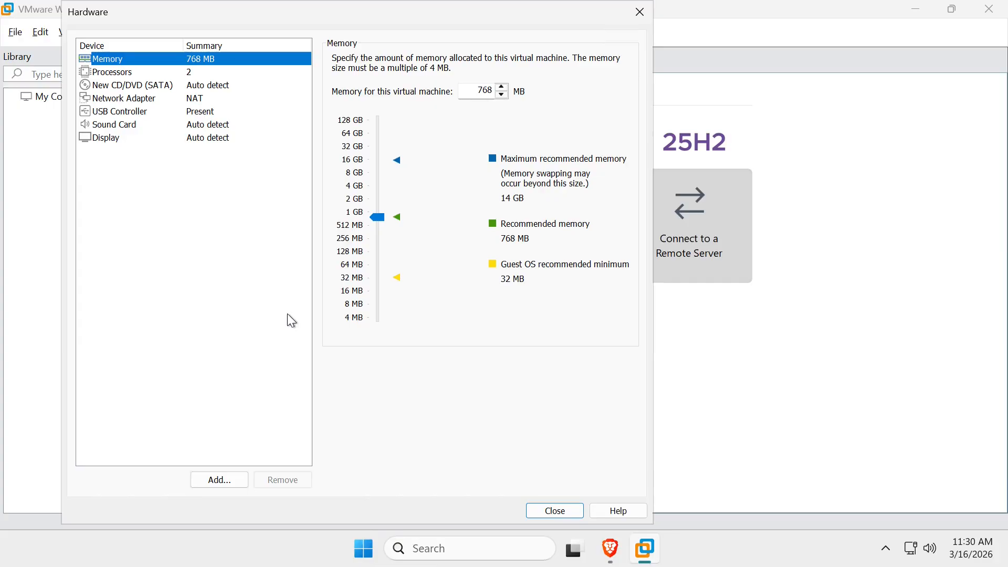
{"action": "left_click", "coordinate": [380, 216]}
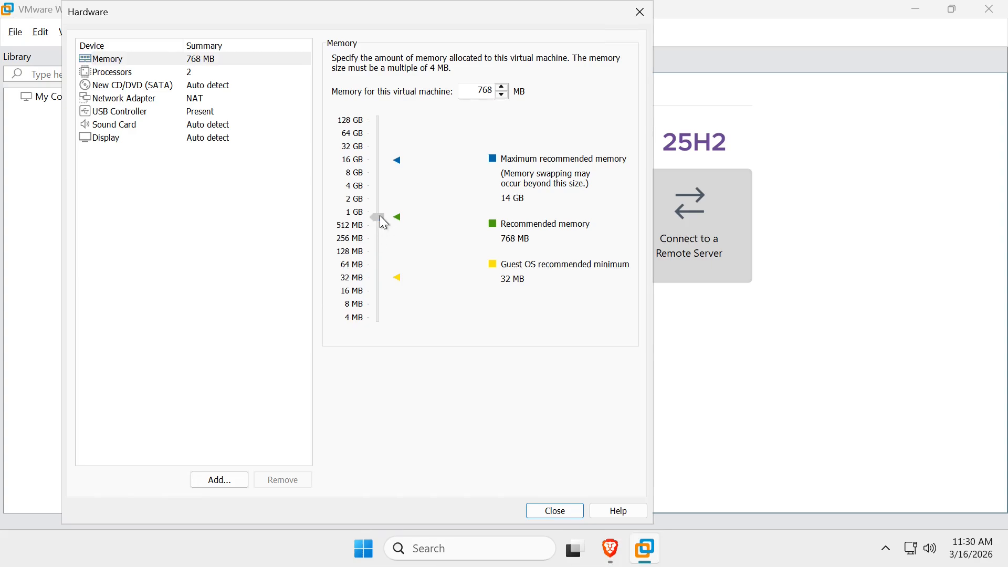
{"action": "left_click_drag", "start_coordinate": [380, 215], "coordinate": [379, 184]}
Display the processor settings and run dxdiag to check the host computer's processor and memory, minimizing the diagnostic window when finished
{"action": "left_click", "coordinate": [189, 73]}
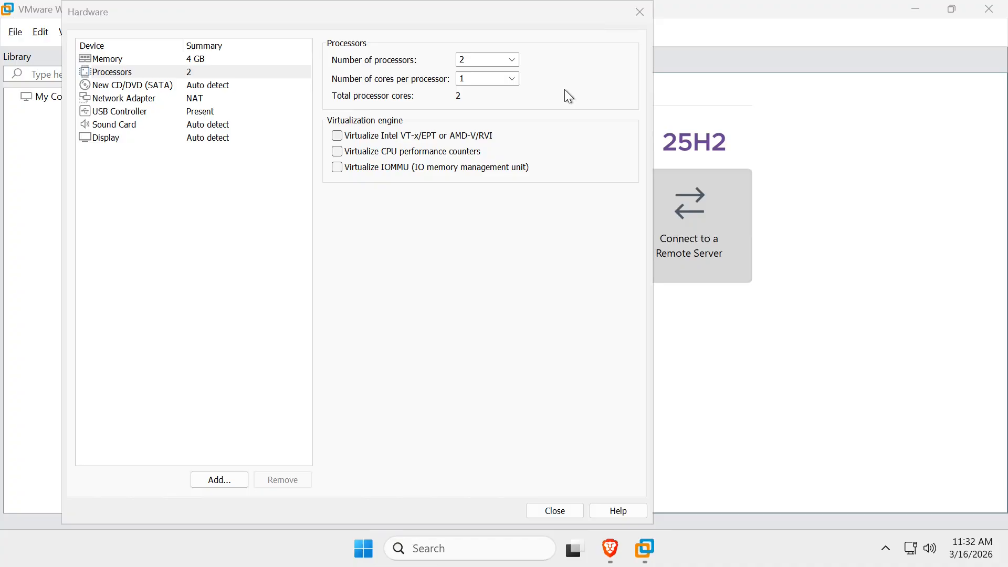
{"action": "key", "text": "super+r"}
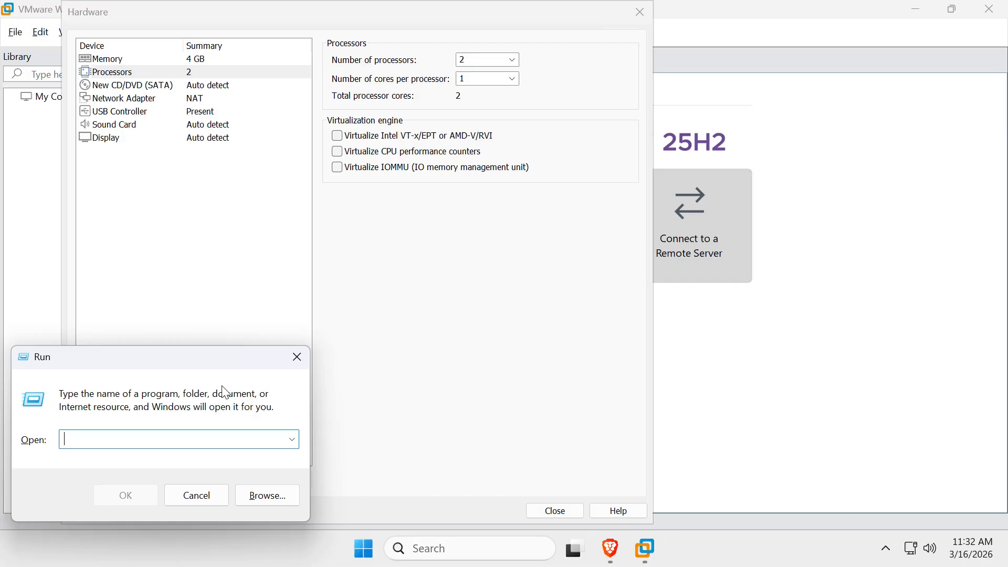
{"action": "type", "text": "d"}
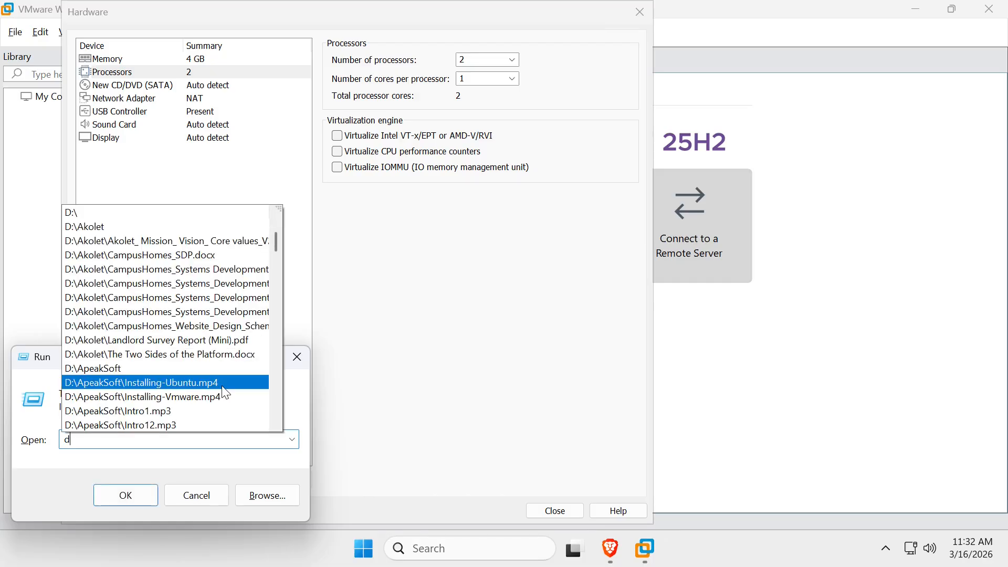
{"action": "type", "text": "xdiag"}
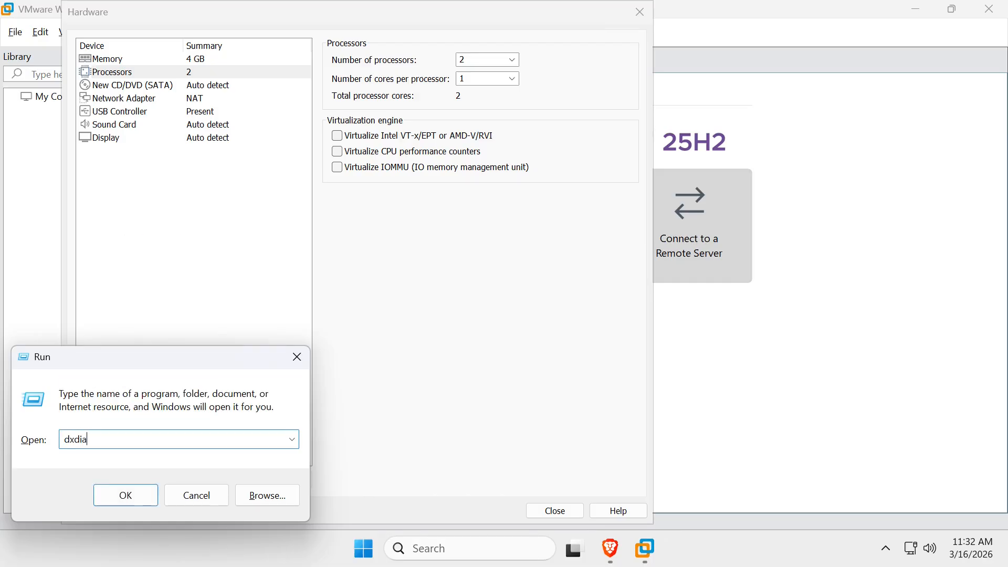
{"action": "left_click", "coordinate": [150, 495]}
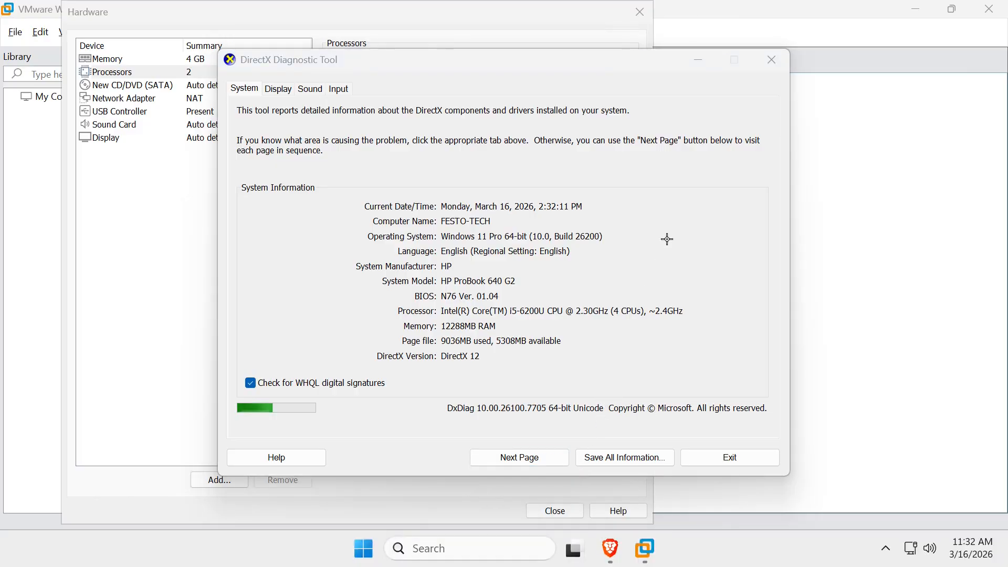
{"action": "left_click_drag", "start_coordinate": [669, 215], "coordinate": [629, 309]}
{"action": "left_click", "coordinate": [699, 62]}
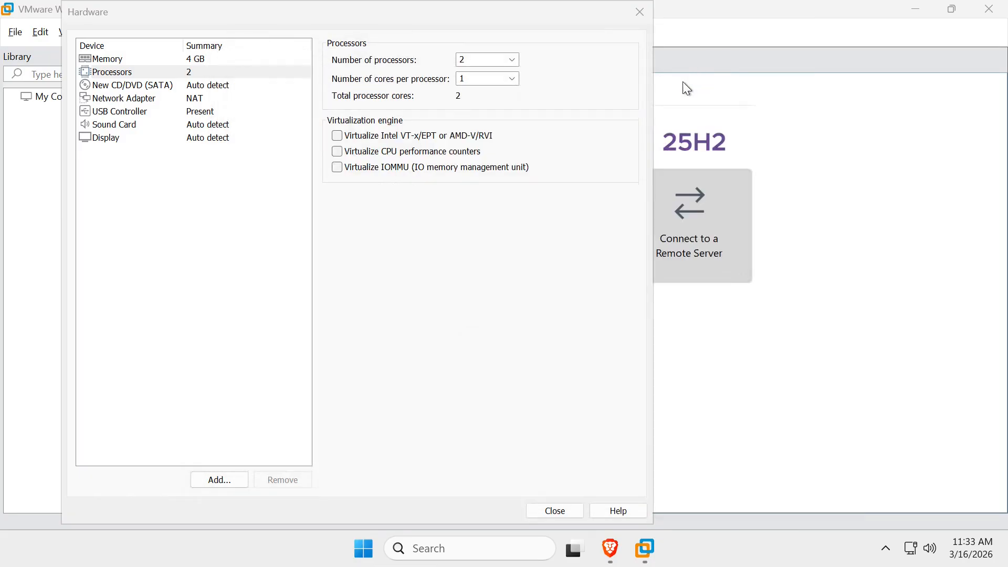
Set the number of processors to 1 and the number of cores per processor to 2
{"action": "left_click", "coordinate": [513, 61]}
{"action": "left_click", "coordinate": [496, 70]}
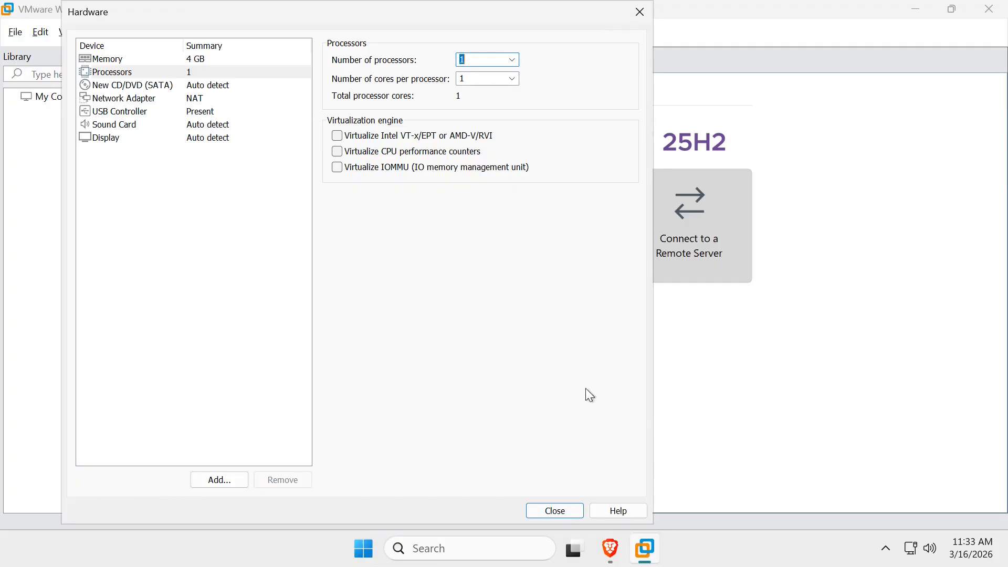
{"action": "left_click_drag", "start_coordinate": [331, 83], "coordinate": [453, 84]}
{"action": "left_click_drag", "start_coordinate": [598, 53], "coordinate": [521, 76]}
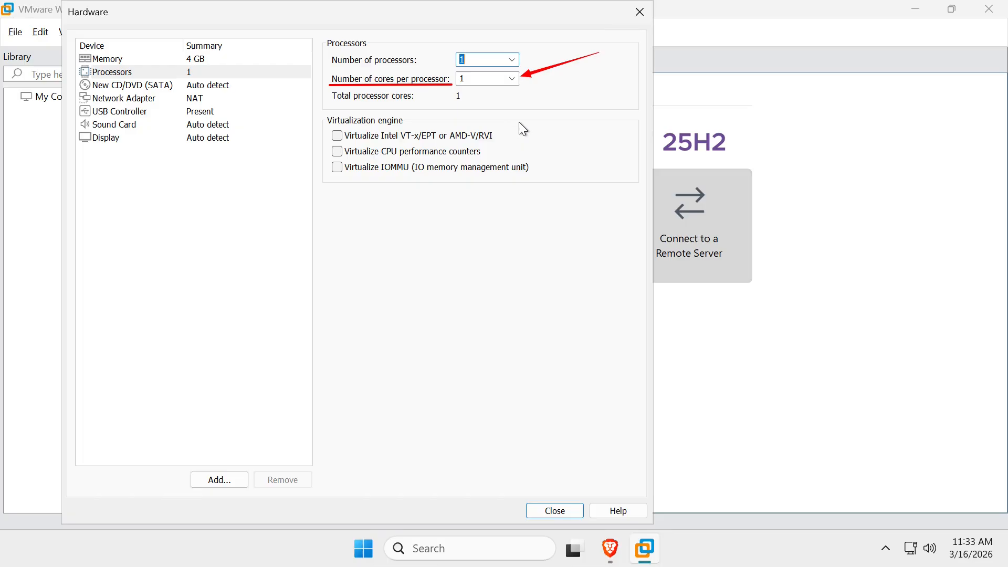
{"action": "key", "text": "Escape"}
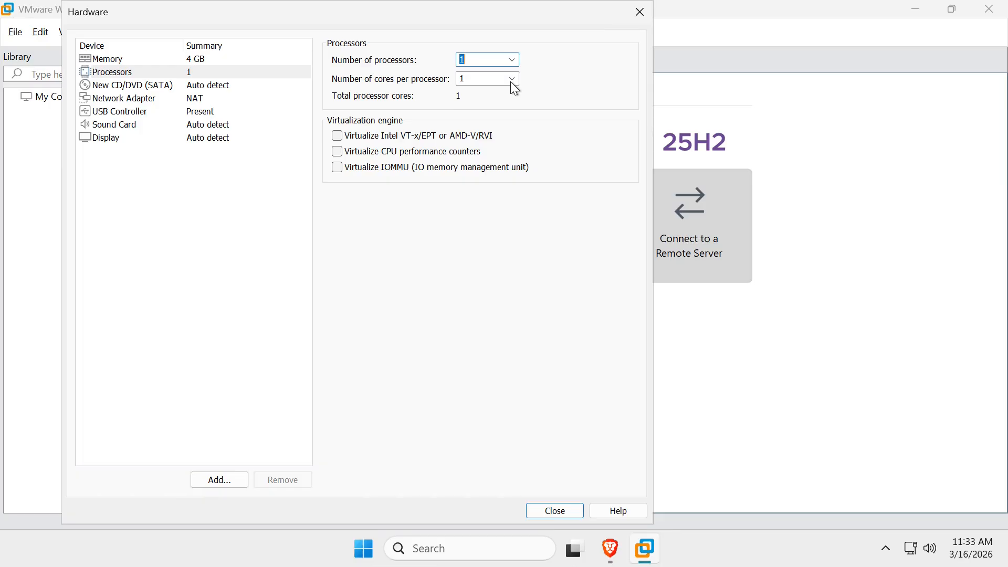
{"action": "left_click", "coordinate": [511, 81]}
{"action": "left_click", "coordinate": [507, 103]}
Connect the CD/DVD (SATA) drive to the linuxmint-22.3-cinnamon-64bit ISO image from Downloads and close the hardware settings
{"action": "left_click_drag", "start_coordinate": [306, 35], "coordinate": [180, 84]}
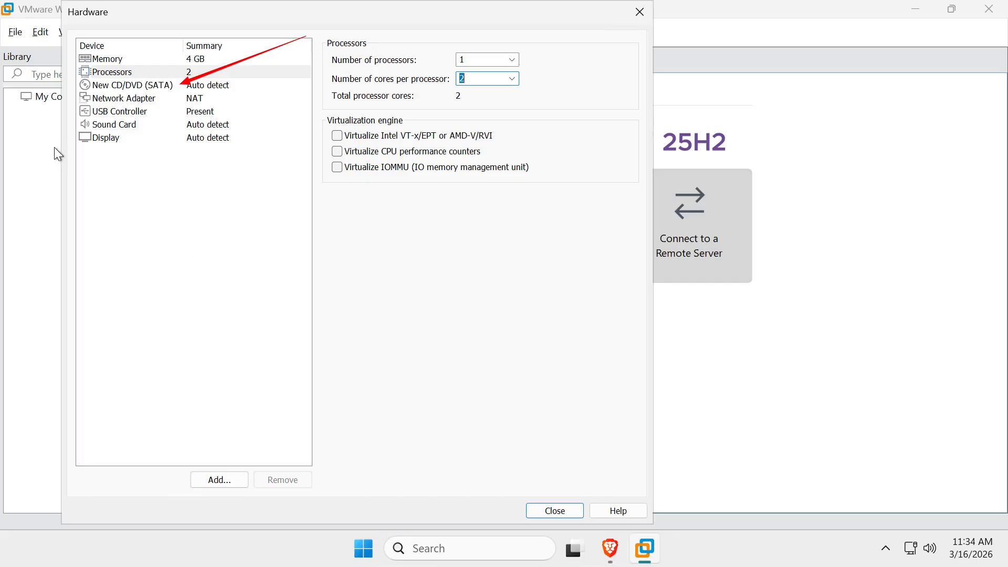
{"action": "left_click", "coordinate": [156, 84]}
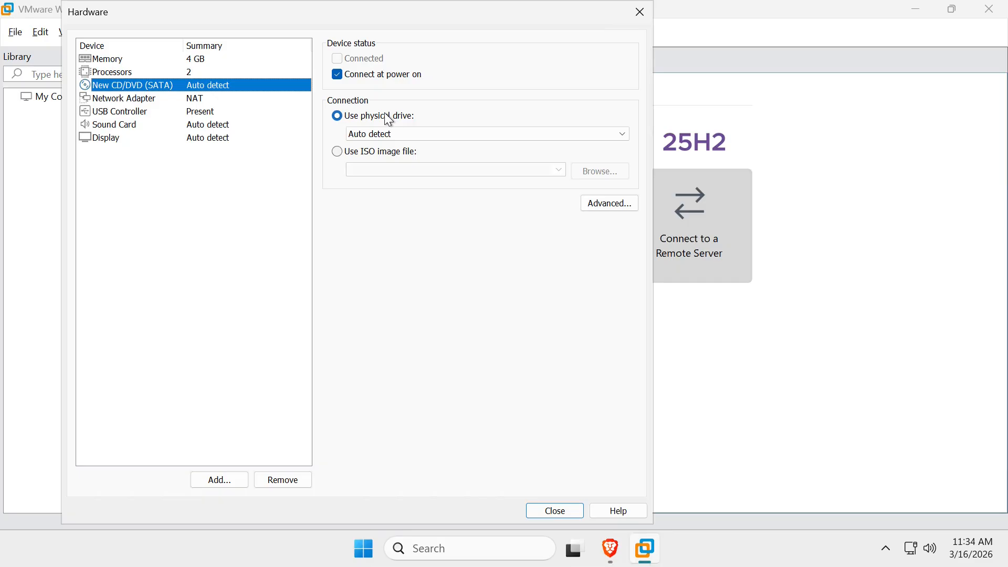
{"action": "left_click", "coordinate": [338, 153]}
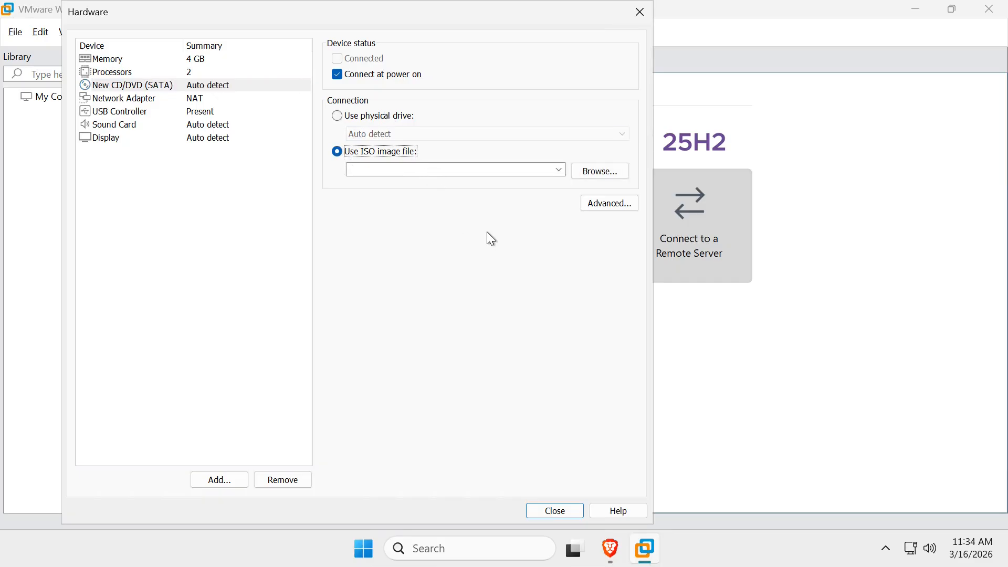
{"action": "left_click", "coordinate": [598, 171]}
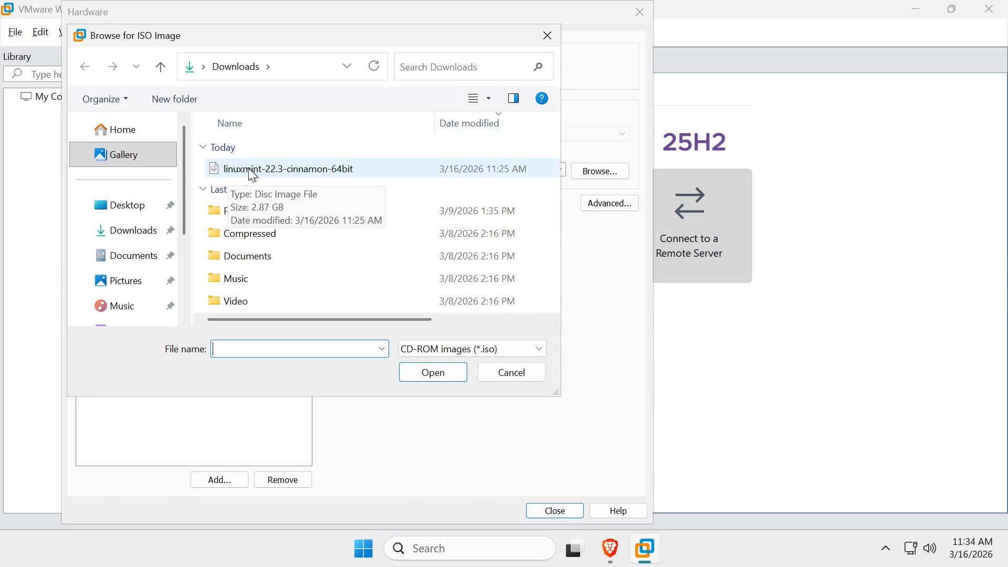
{"action": "left_click", "coordinate": [252, 176]}
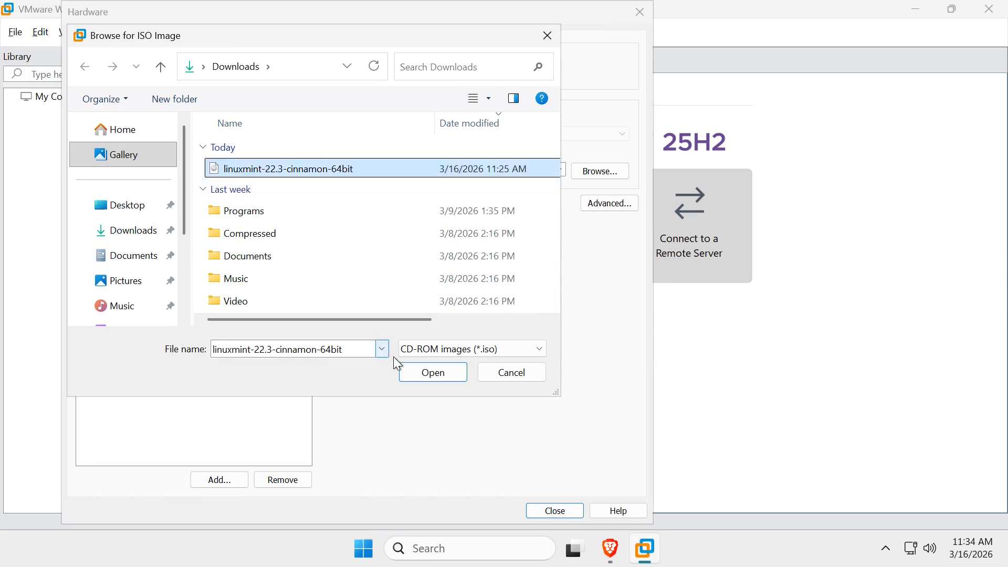
{"action": "left_click", "coordinate": [415, 374]}
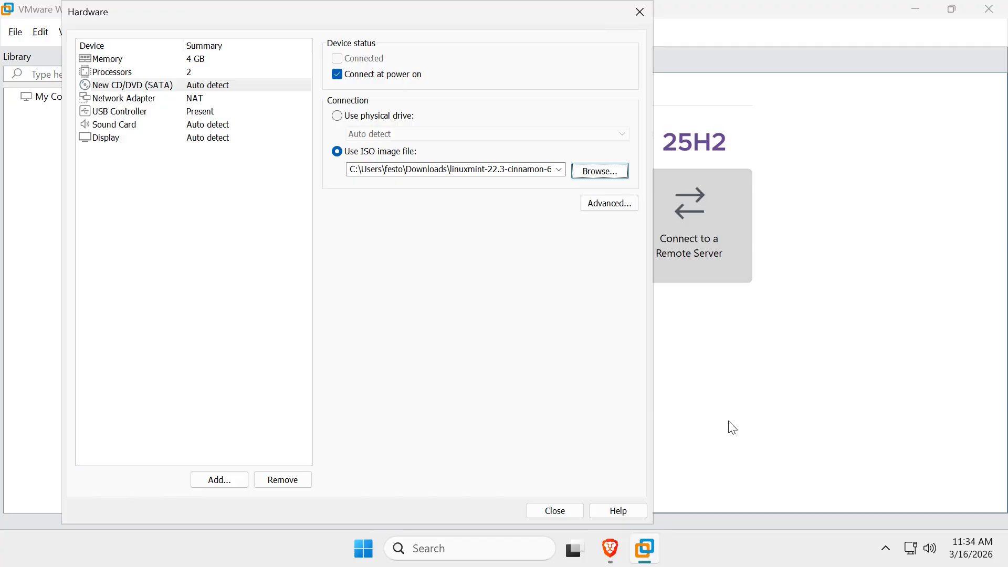
{"action": "left_click", "coordinate": [560, 511]}
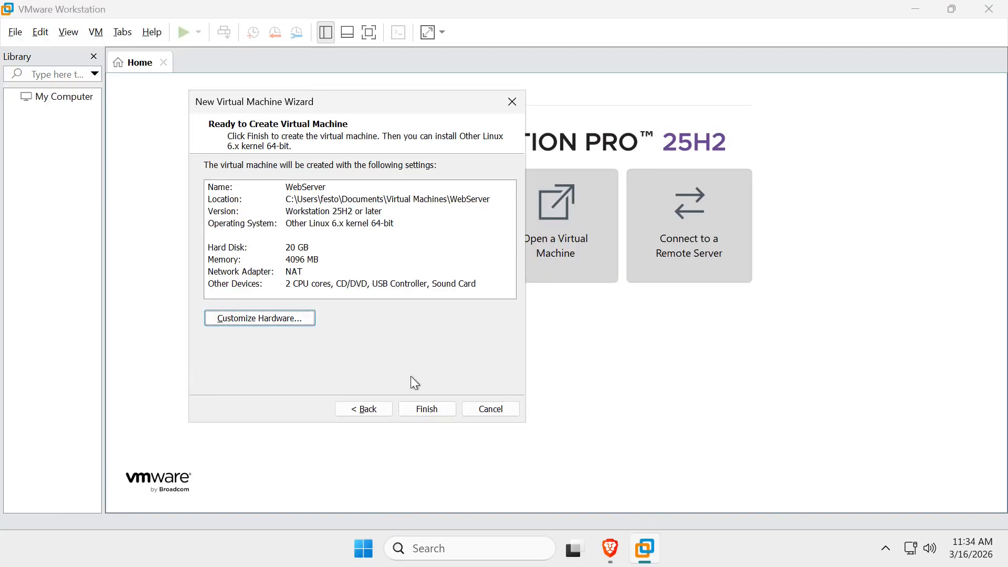
Finish the wizard to create the WebServer virtual machine with the customized hardware
{"action": "left_click", "coordinate": [427, 411]}
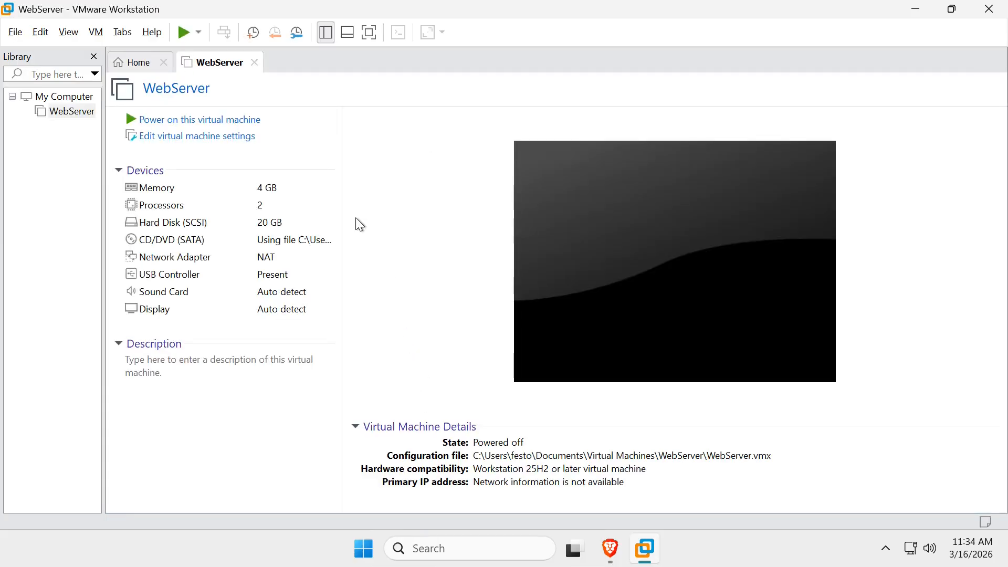
{"action": "left_click", "coordinate": [199, 33]}
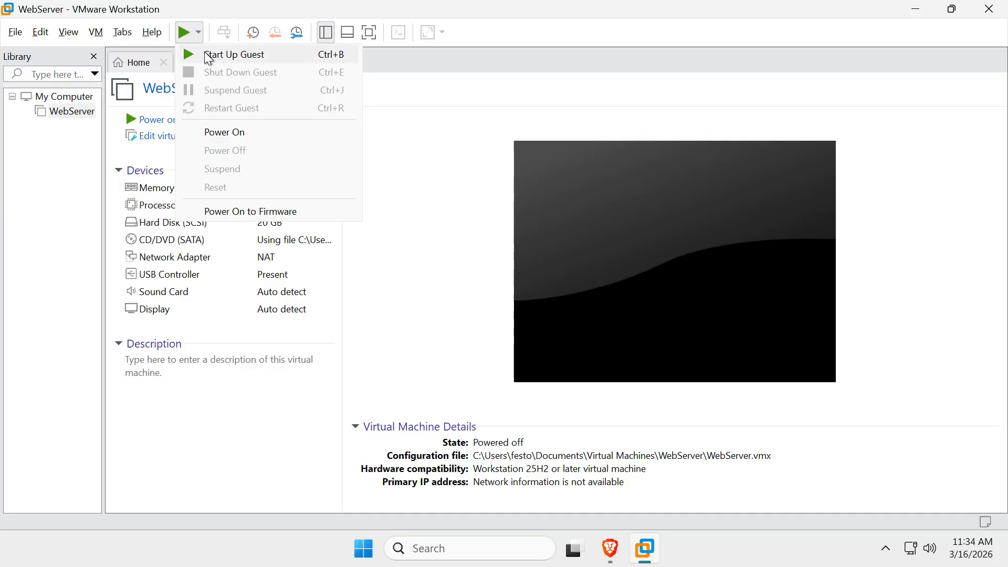
{"action": "left_click", "coordinate": [112, 133]}
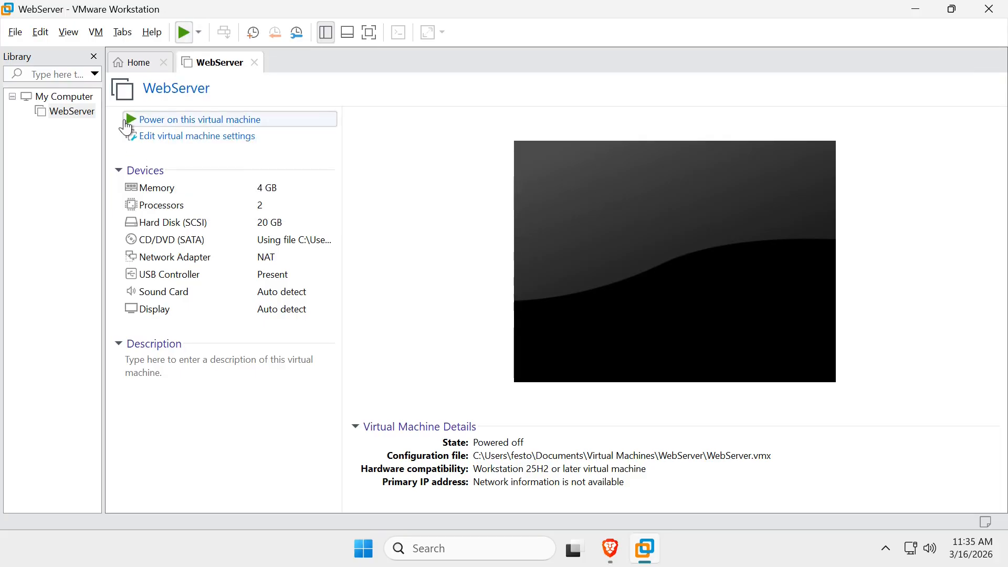